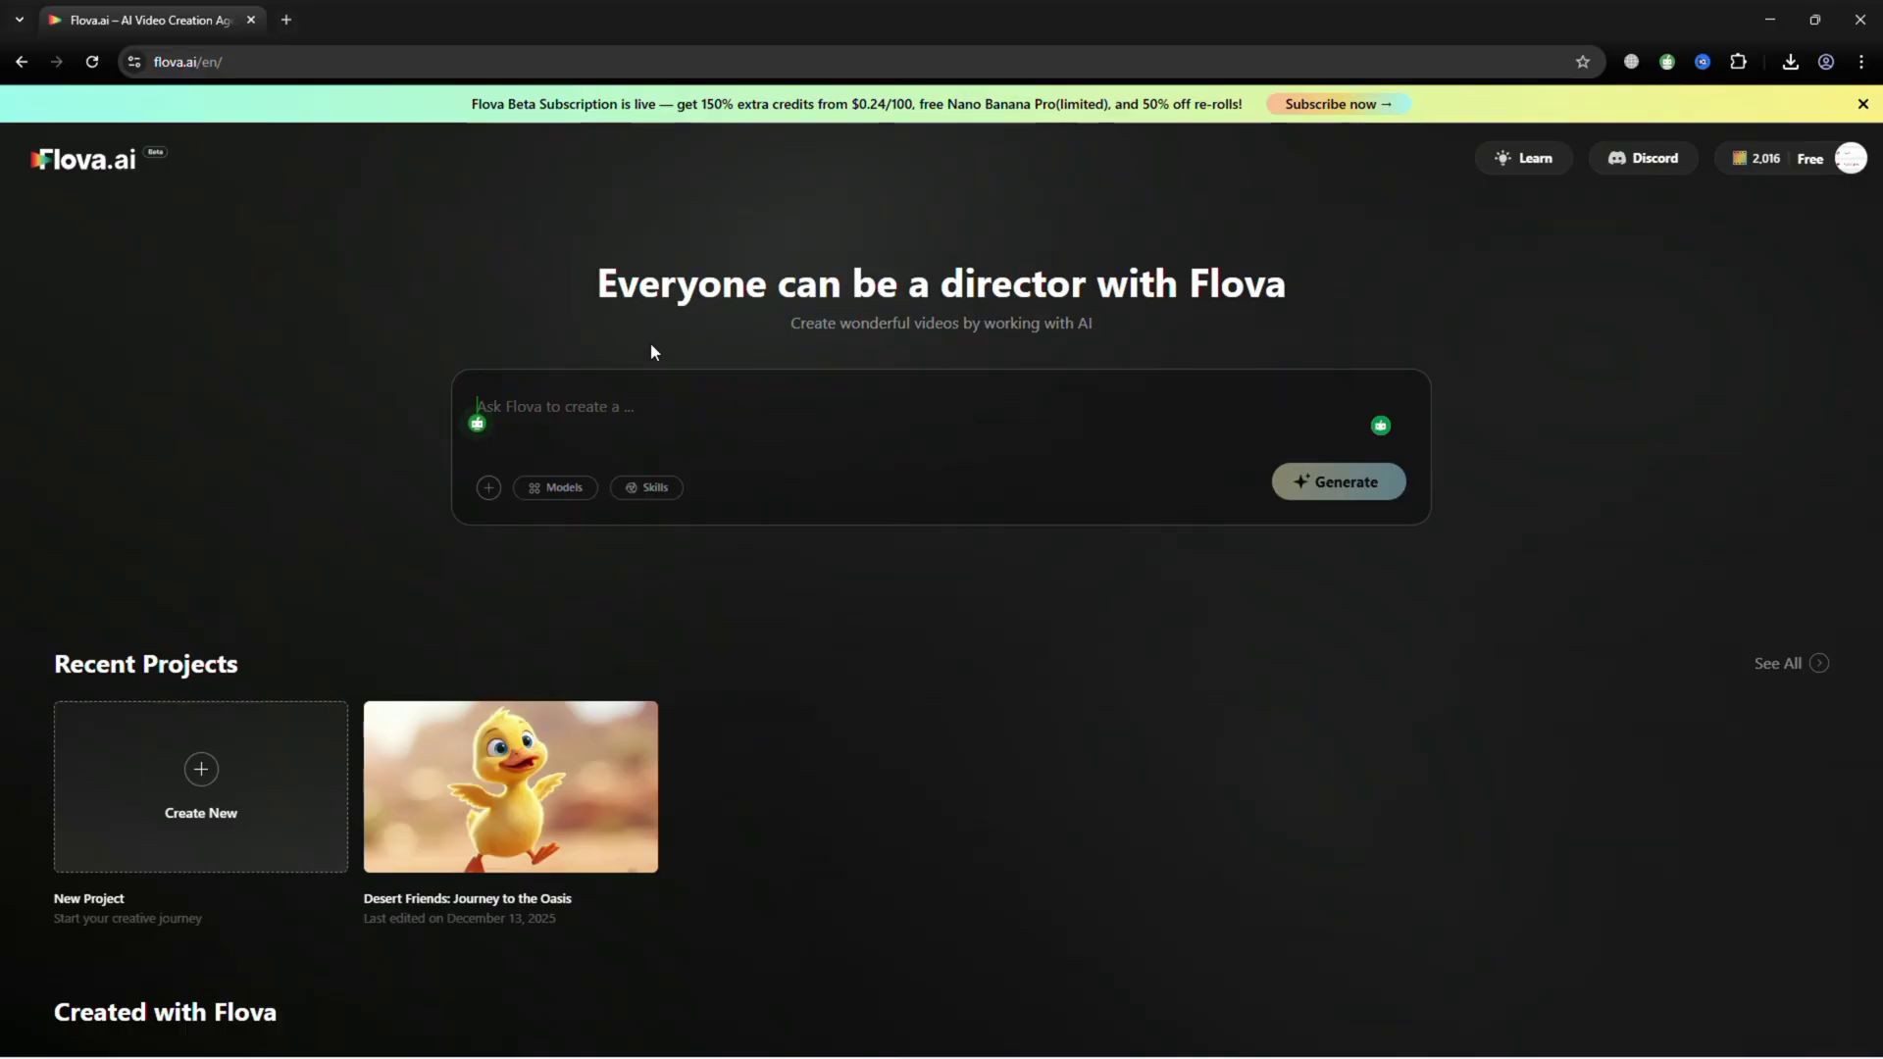
Browse the Created with Flova gallery on the home page
scroll(650, 353, down, 7)
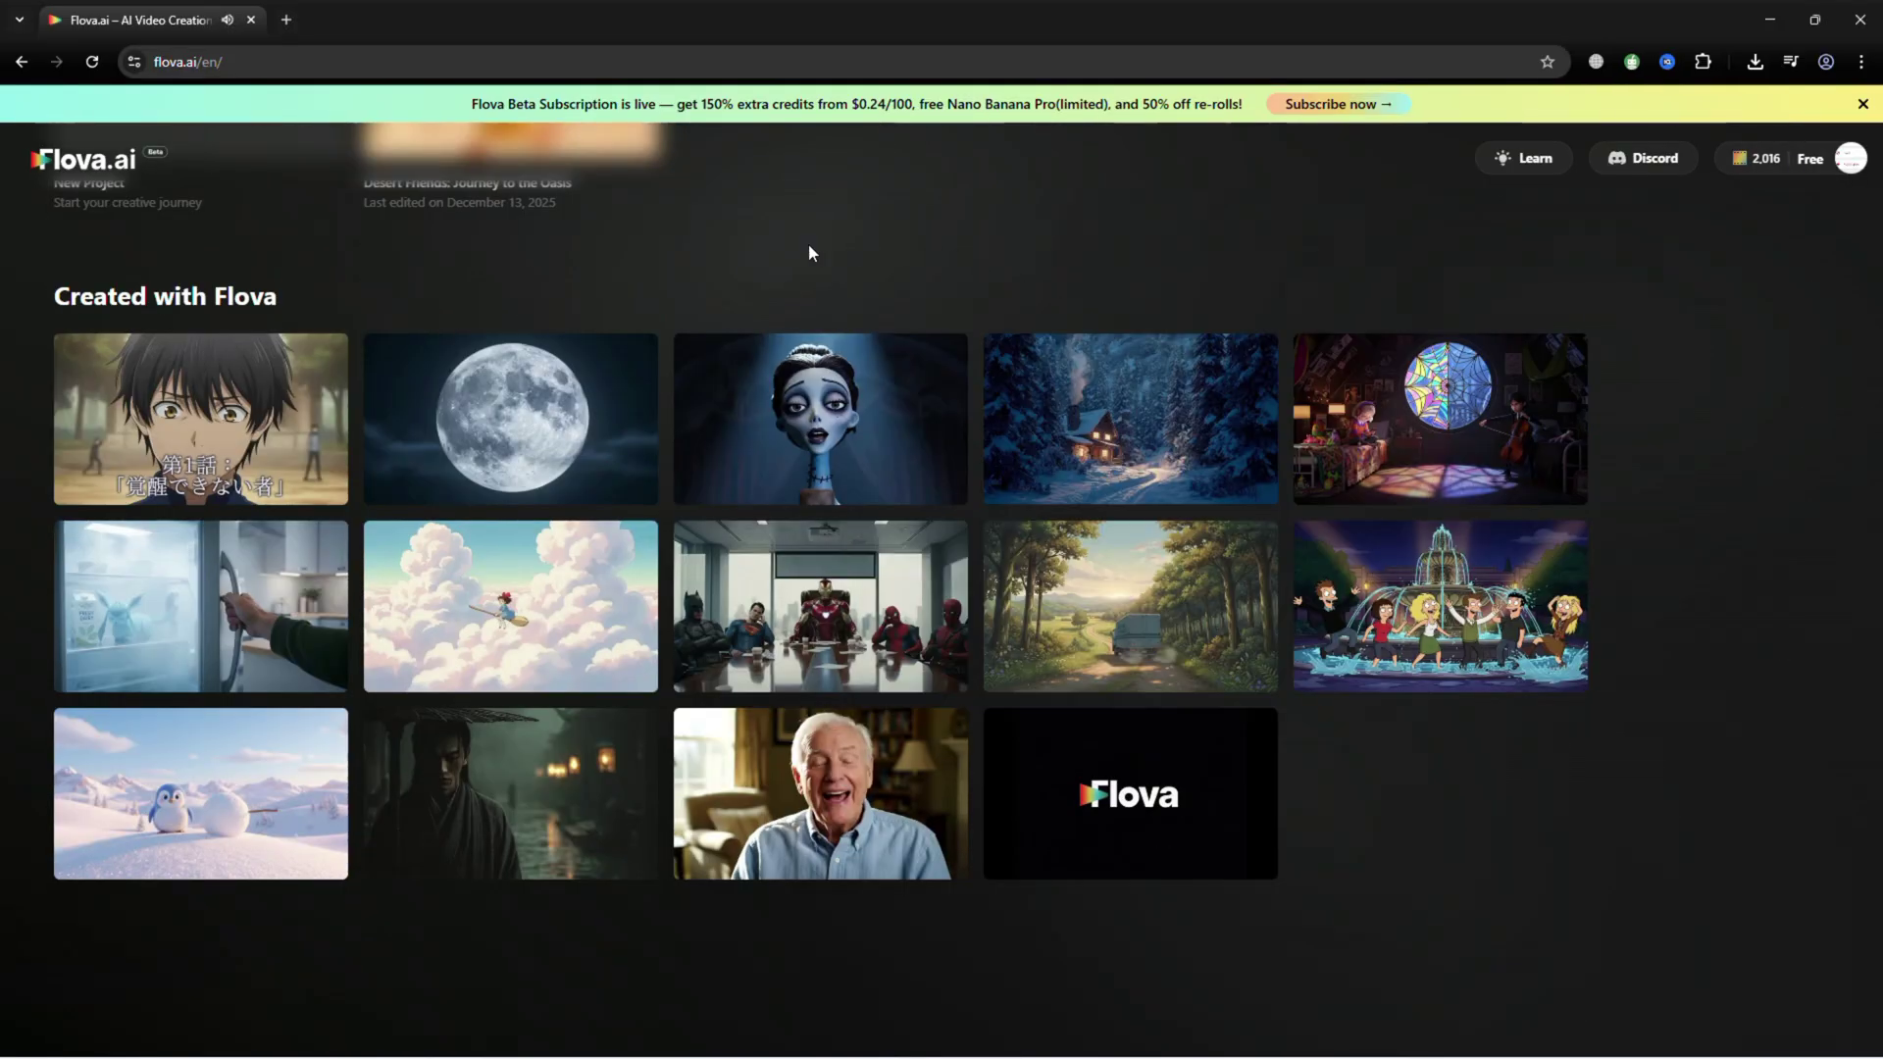
mouse_move(834, 390)
scroll(1744, 779, up, 7)
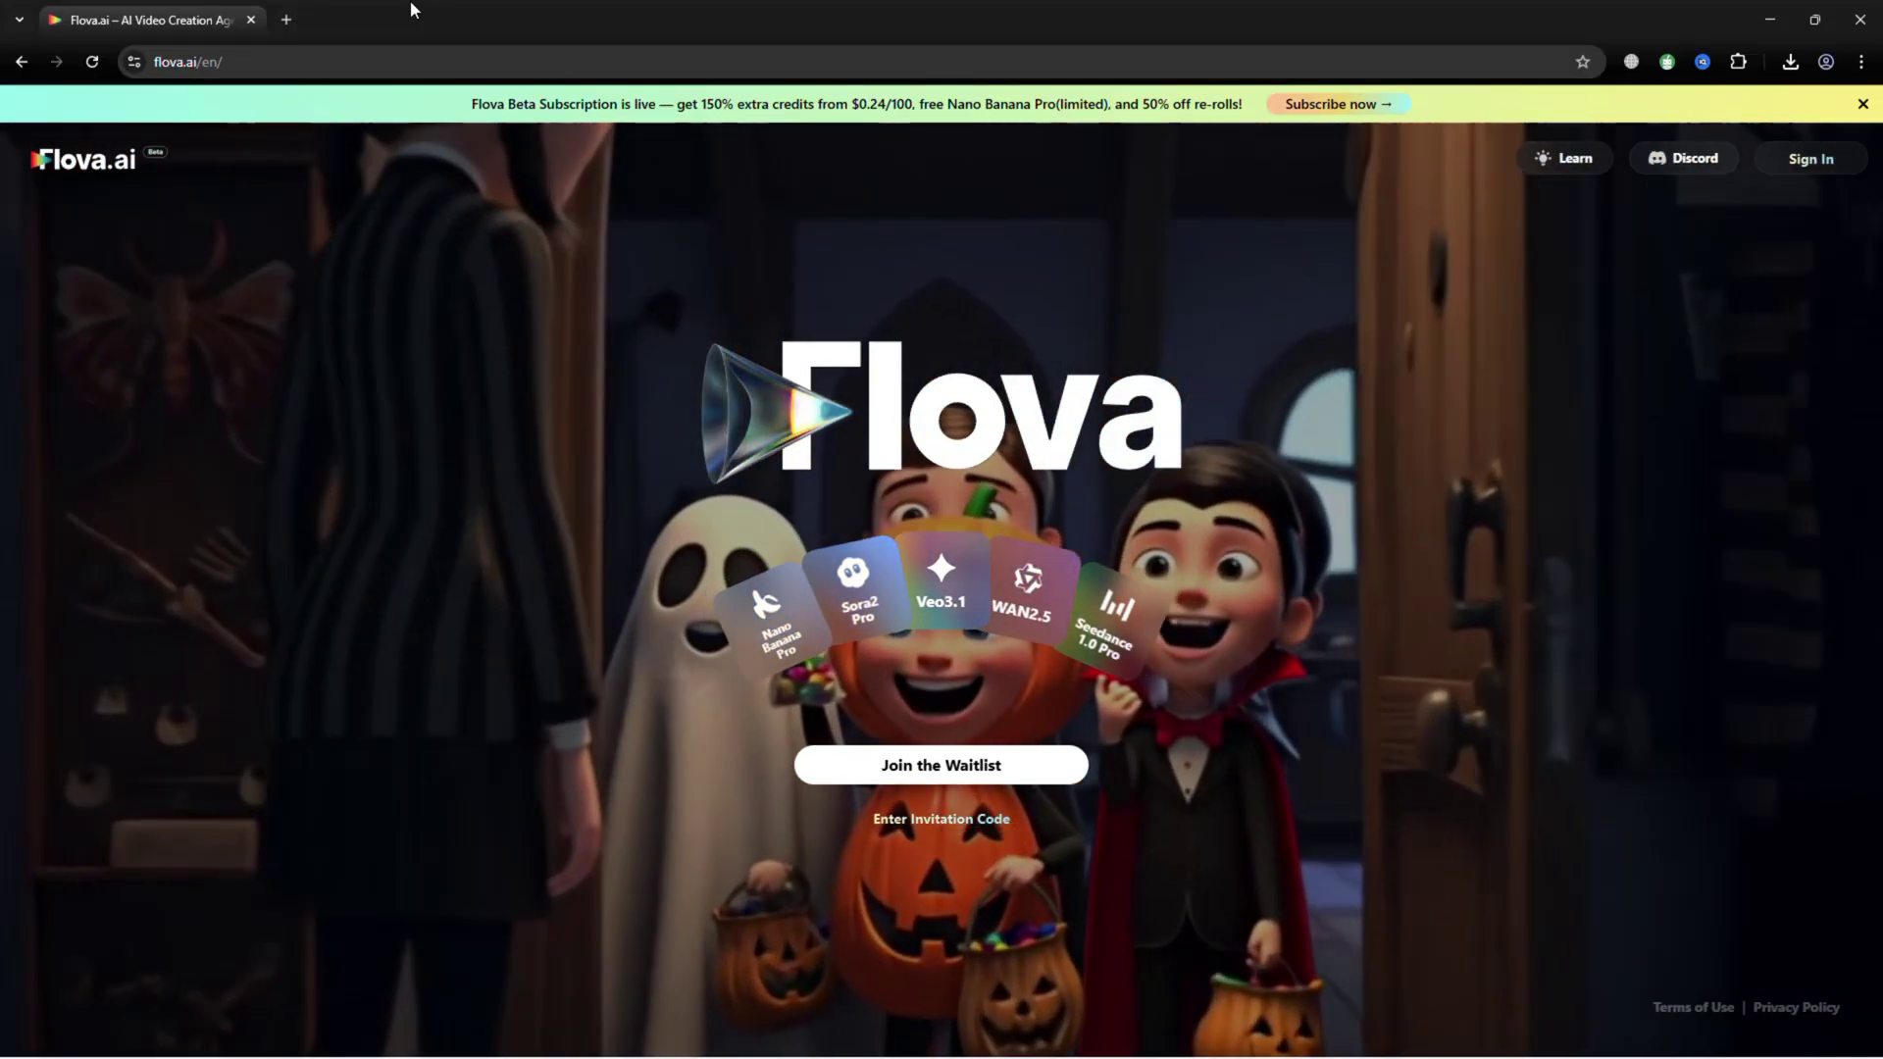
Sign in with a Google account and return to the empty prompt box
click(941, 764)
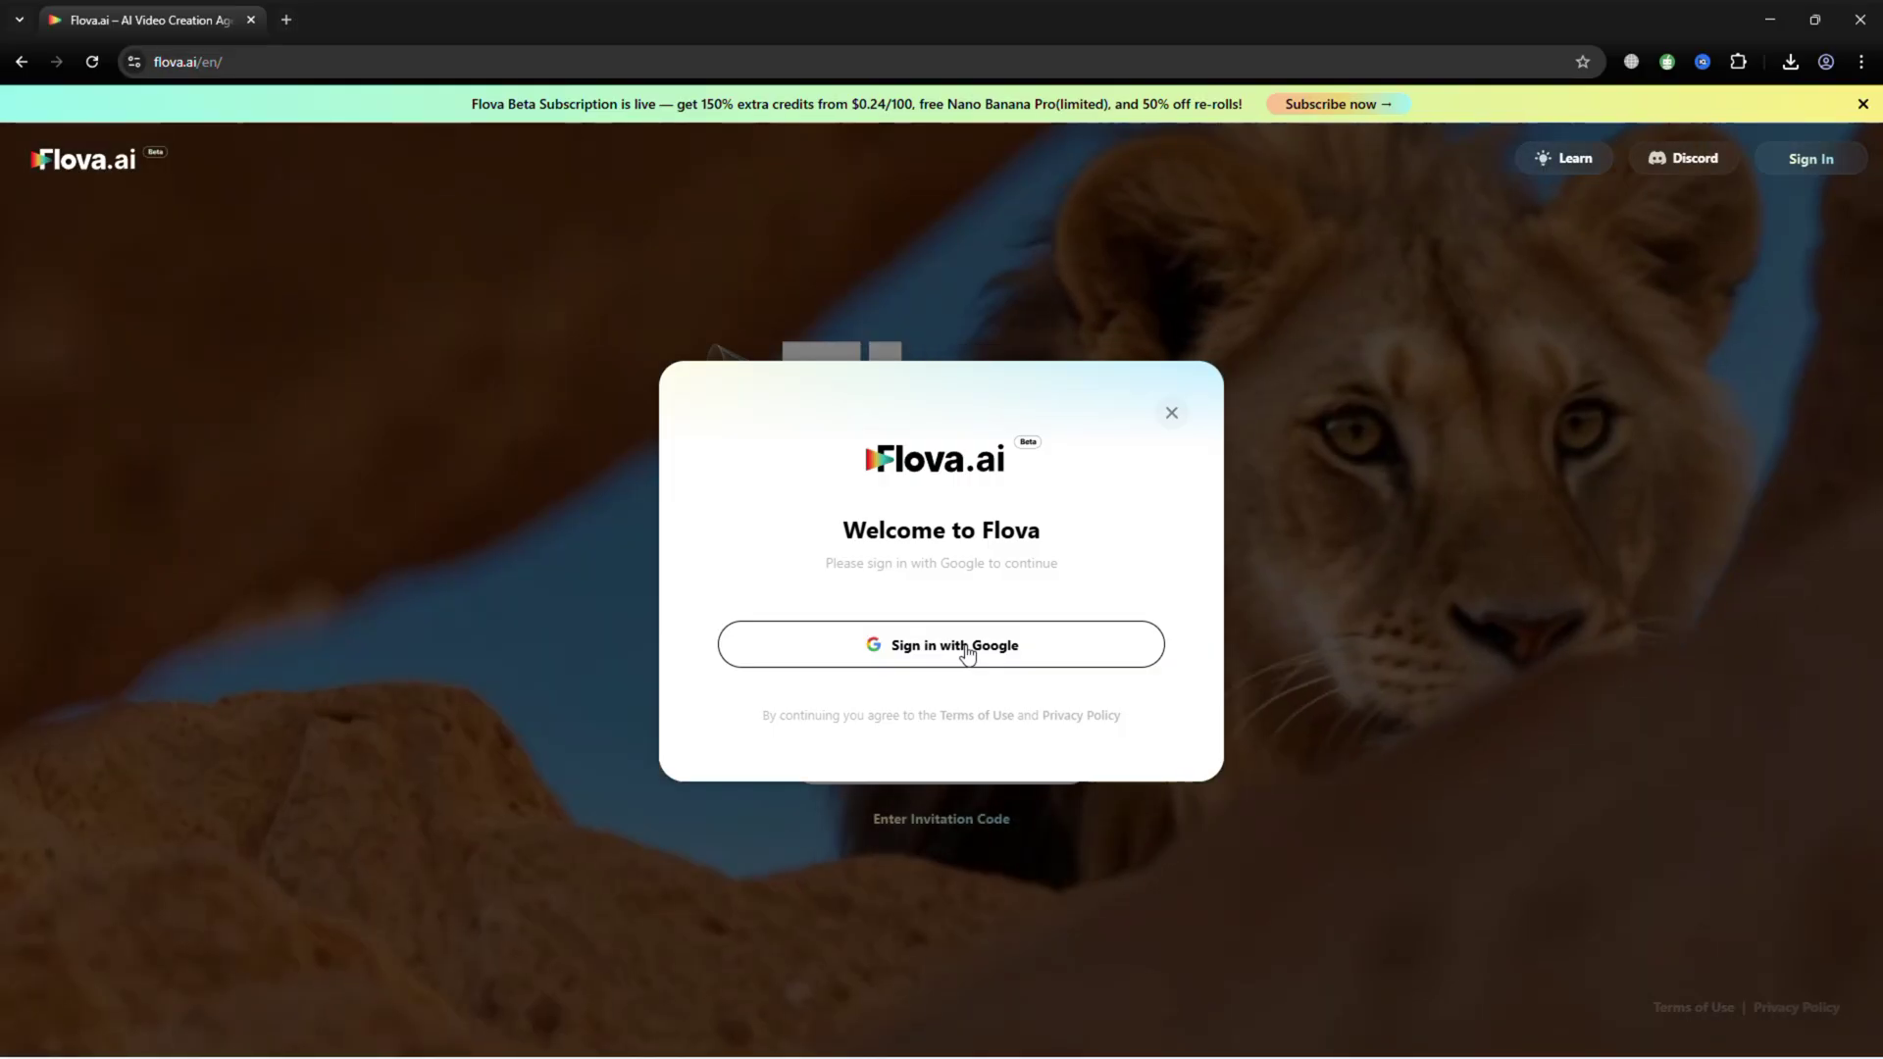
click(967, 645)
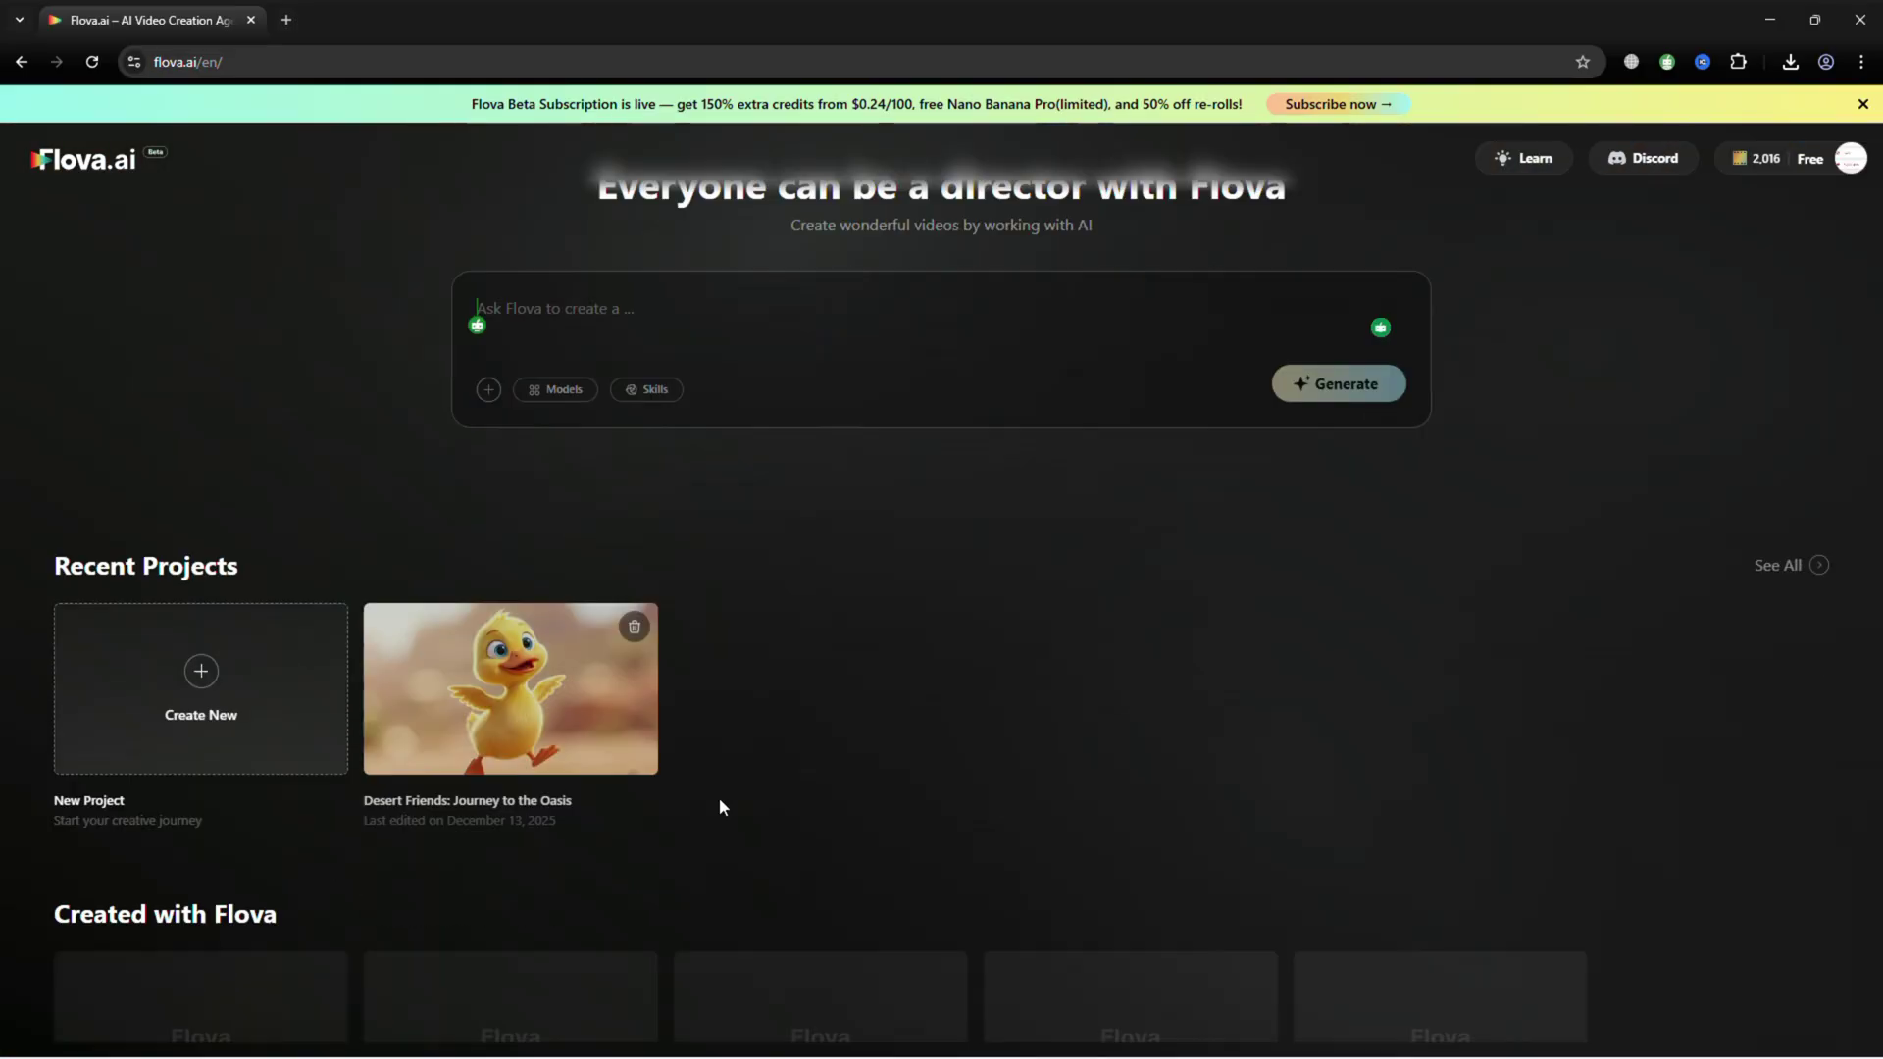
scroll(720, 802, down, 6)
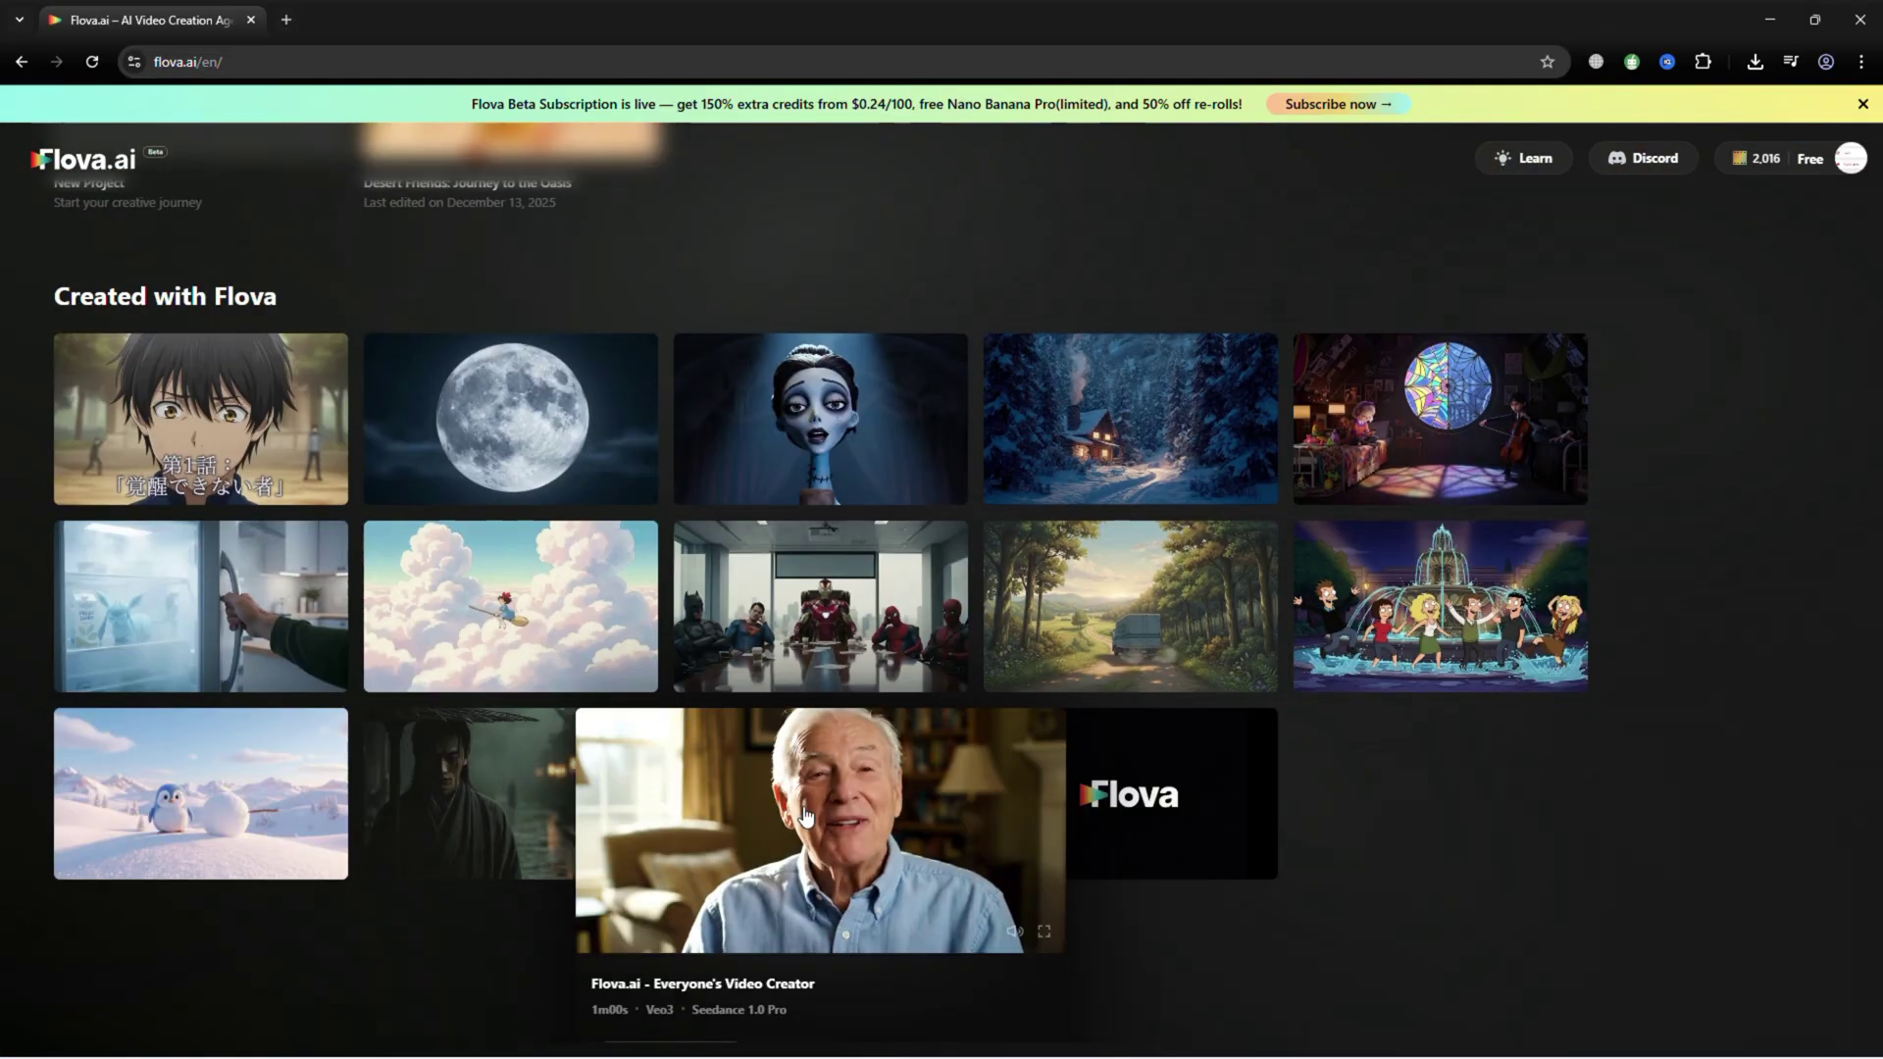
scroll(1838, 780, up, 6)
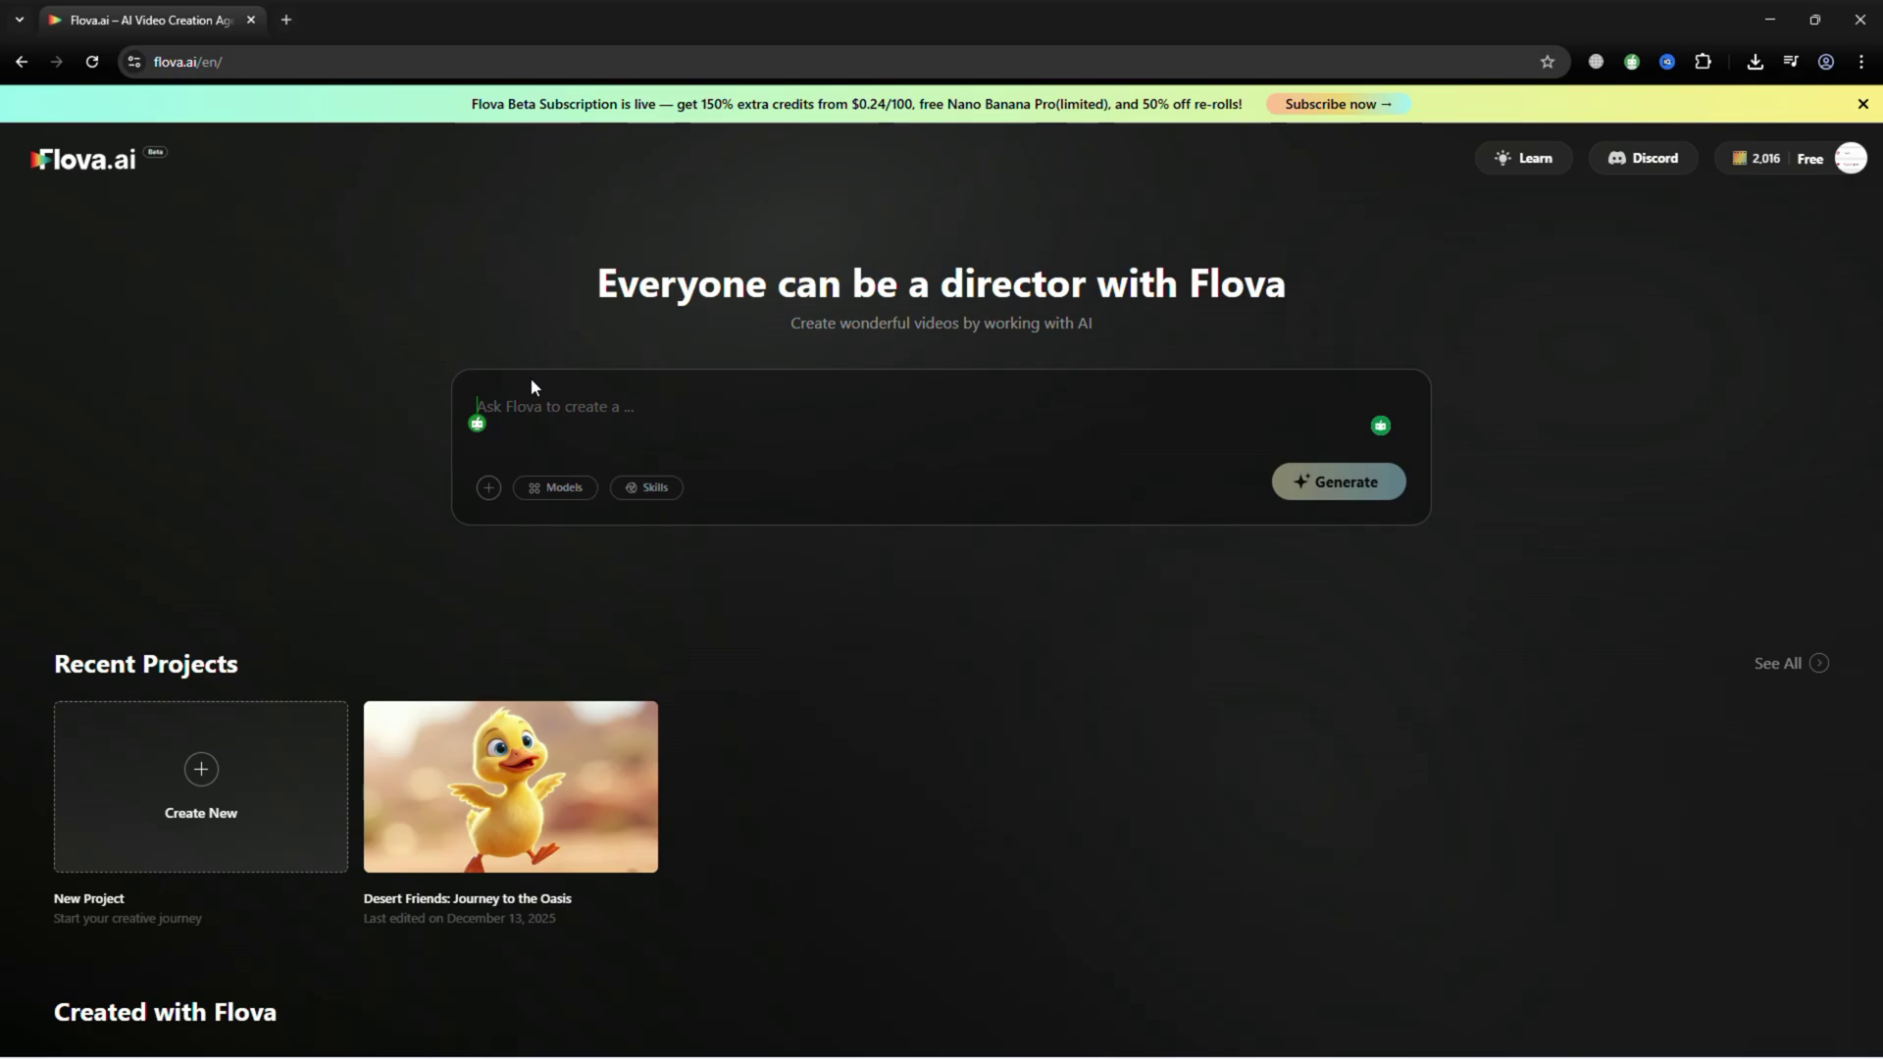
Check the attachment options, then browse the Image, Video, Music and Narration model lists
click(486, 493)
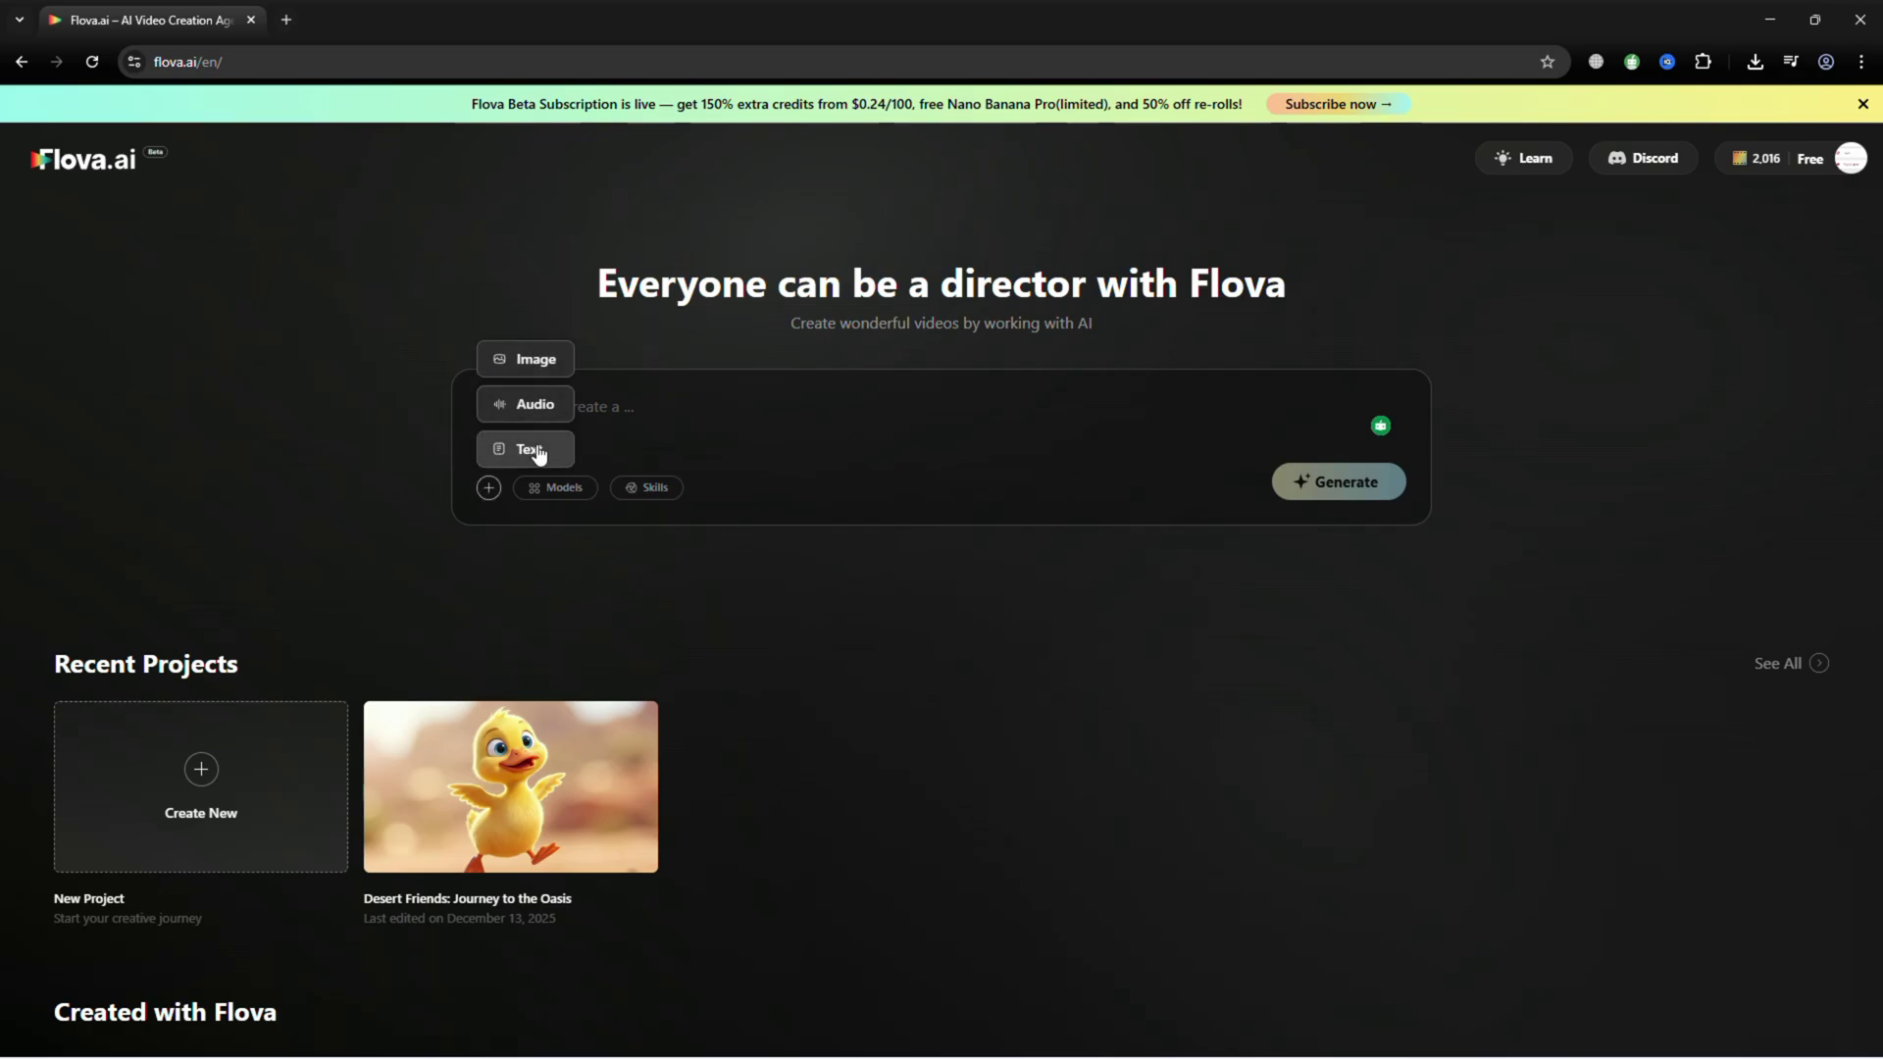
click(547, 495)
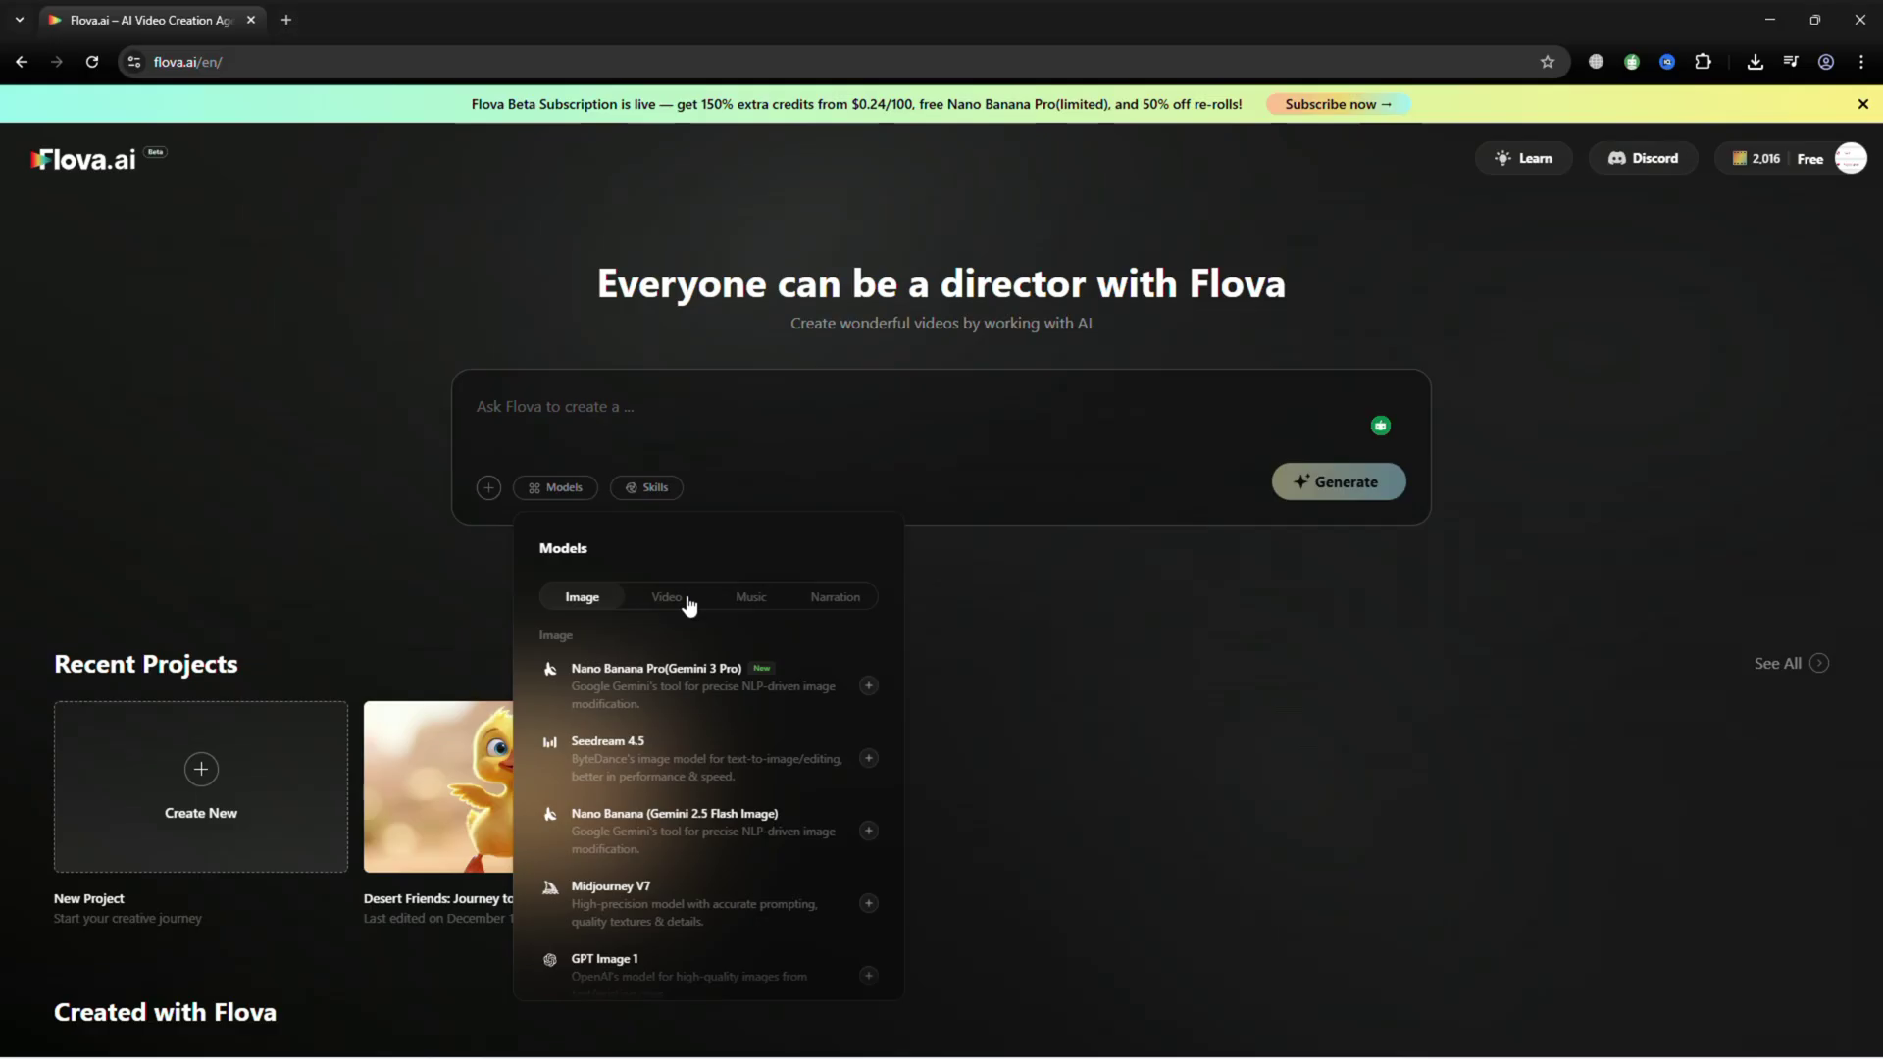
click(663, 599)
click(752, 600)
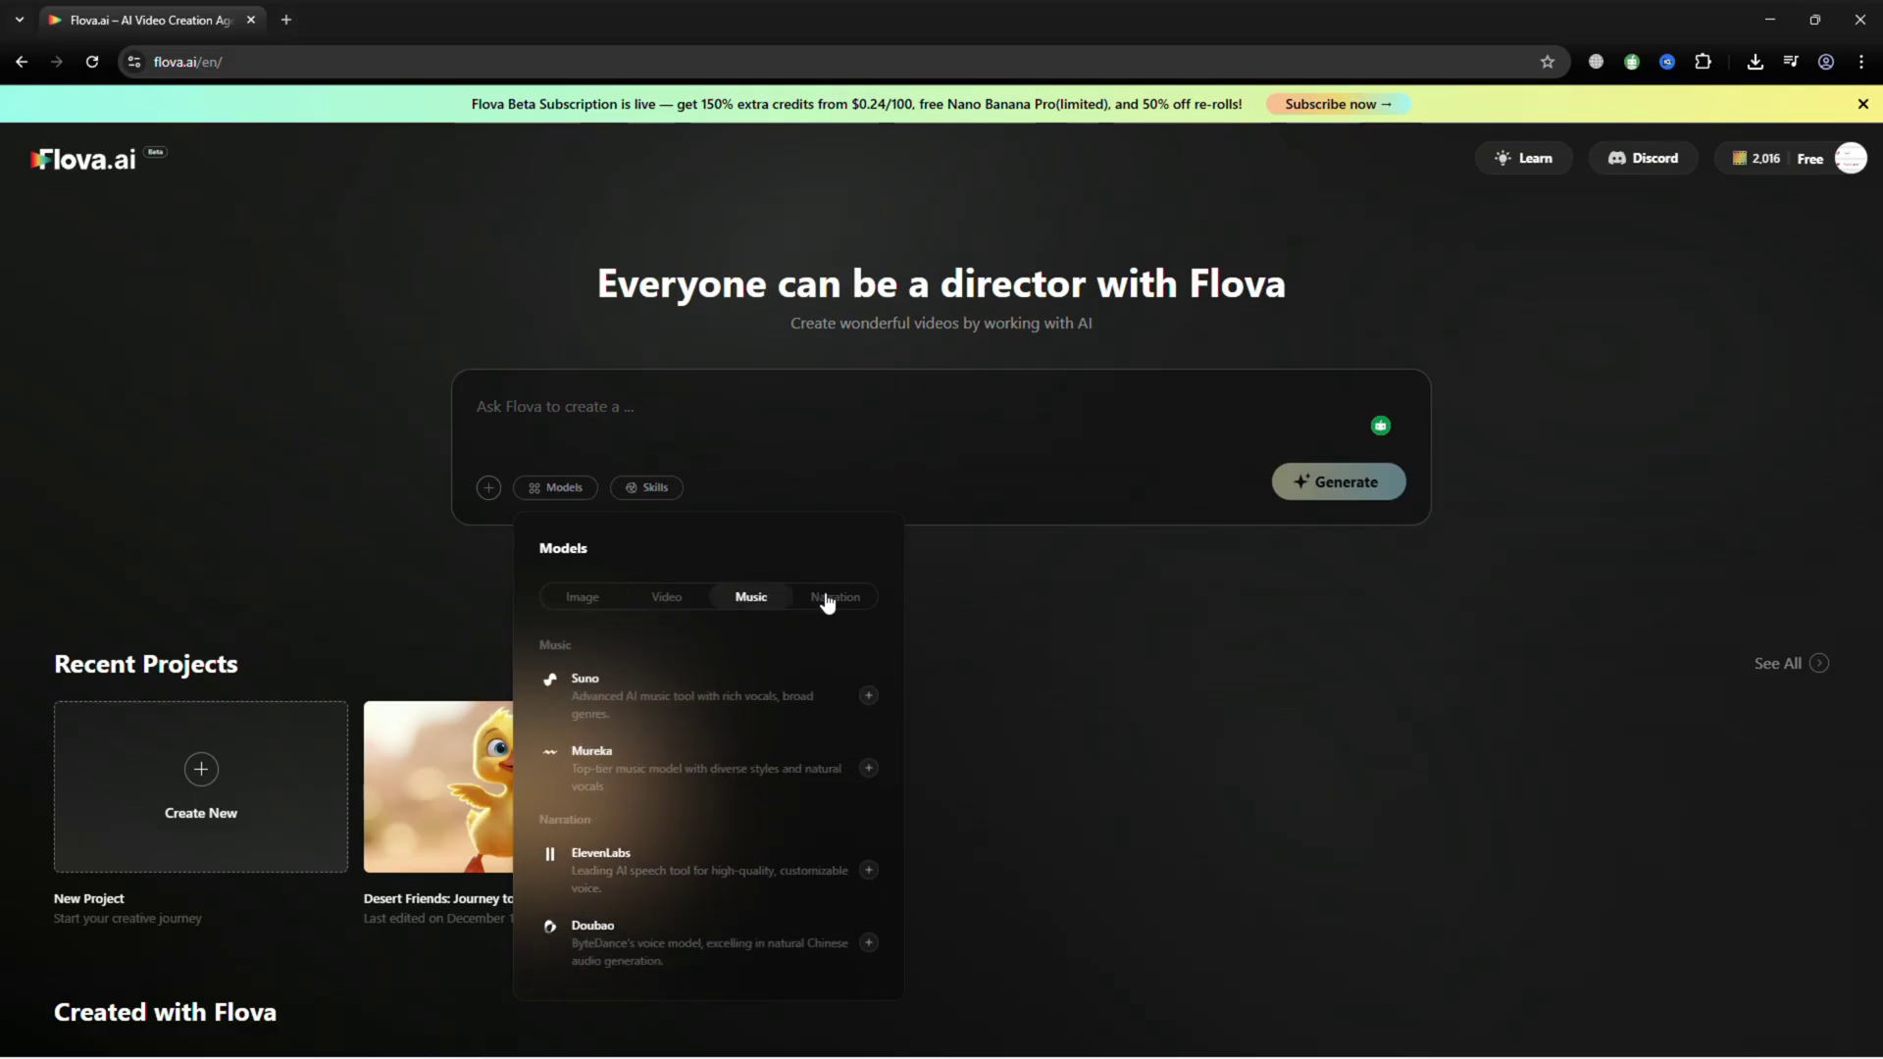
click(830, 599)
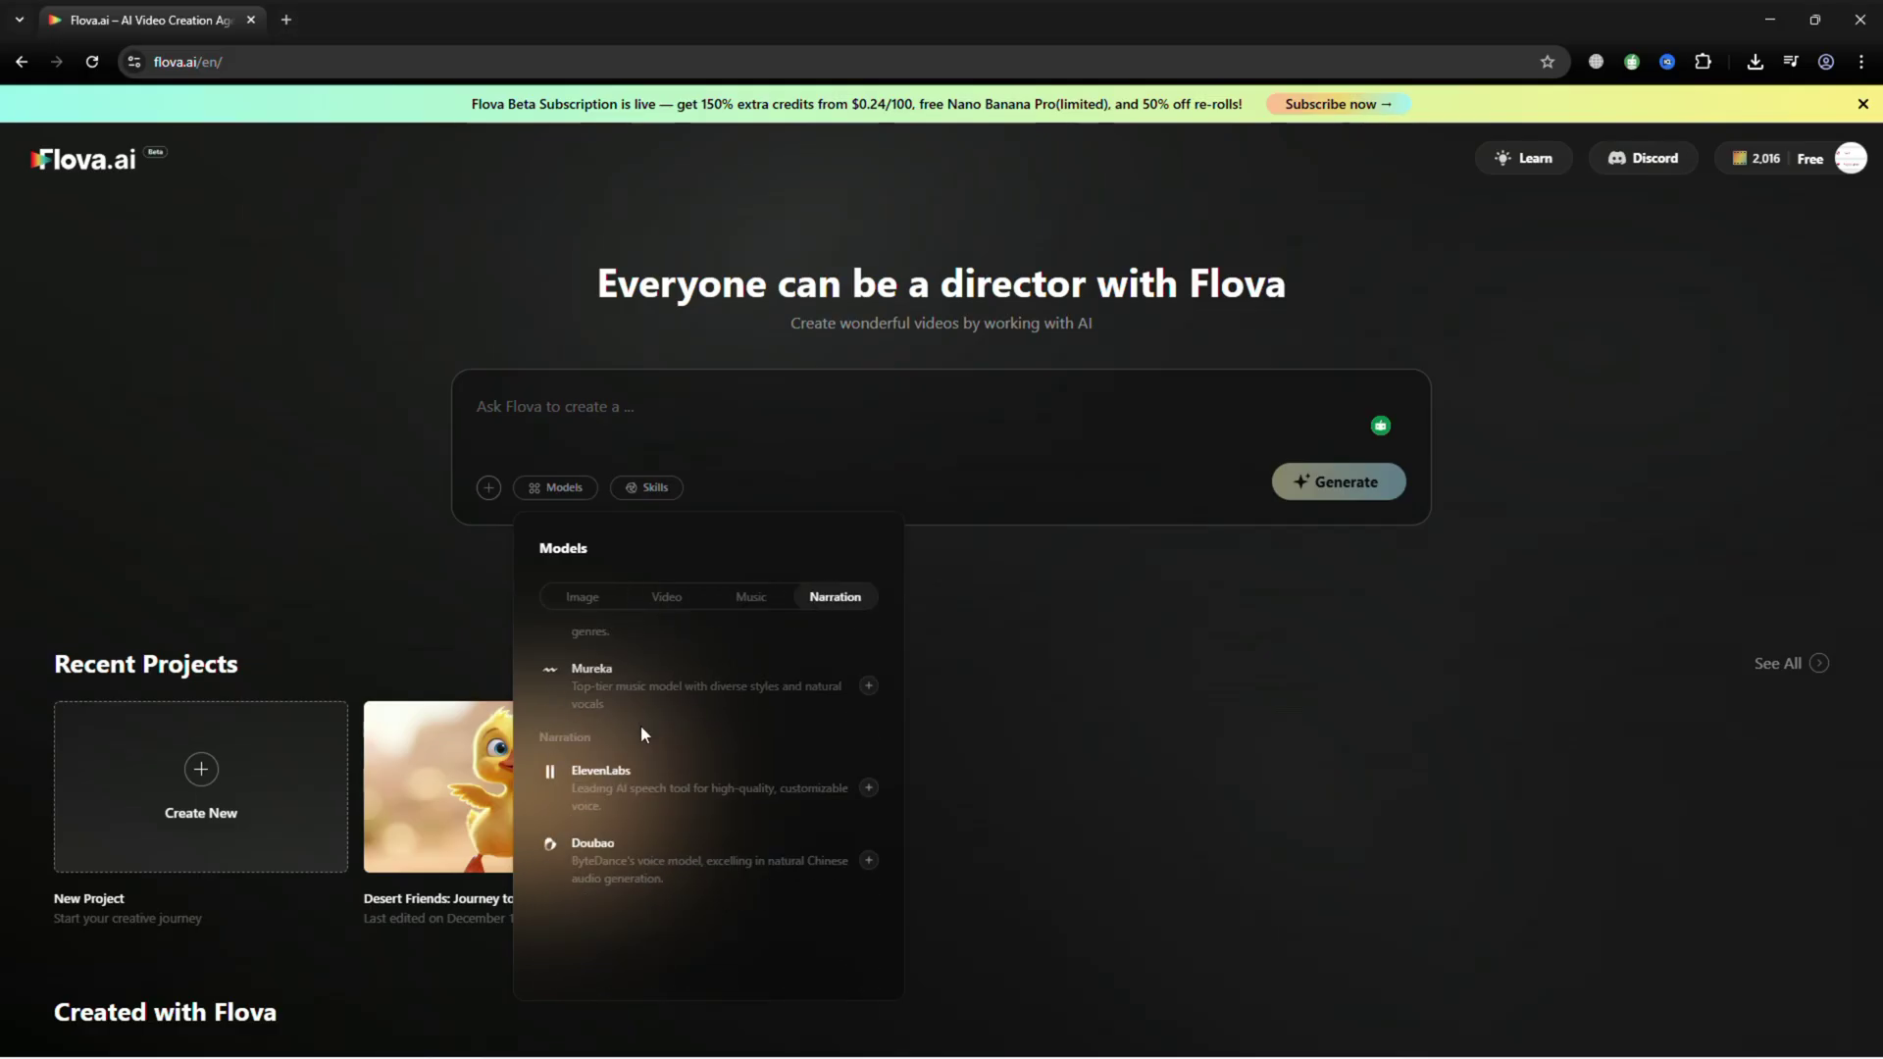
click(653, 489)
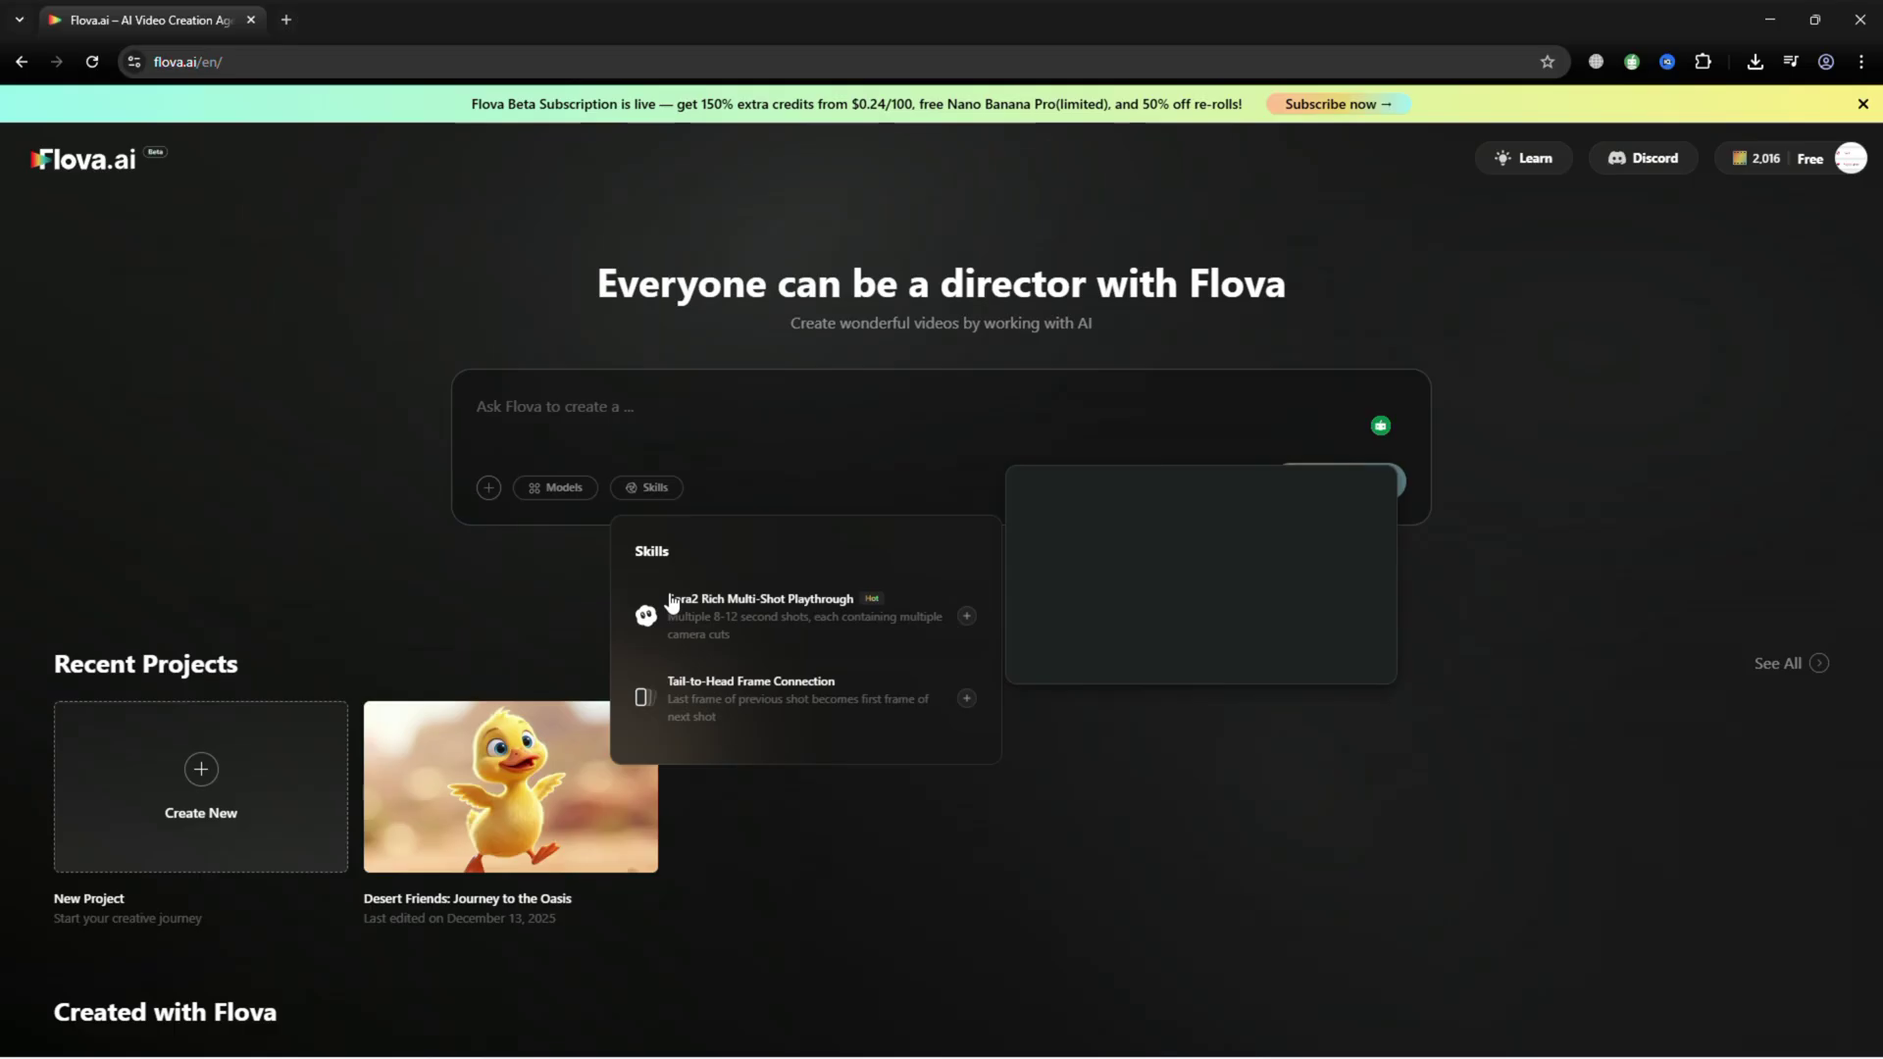
mouse_move(708, 623)
mouse_move(814, 702)
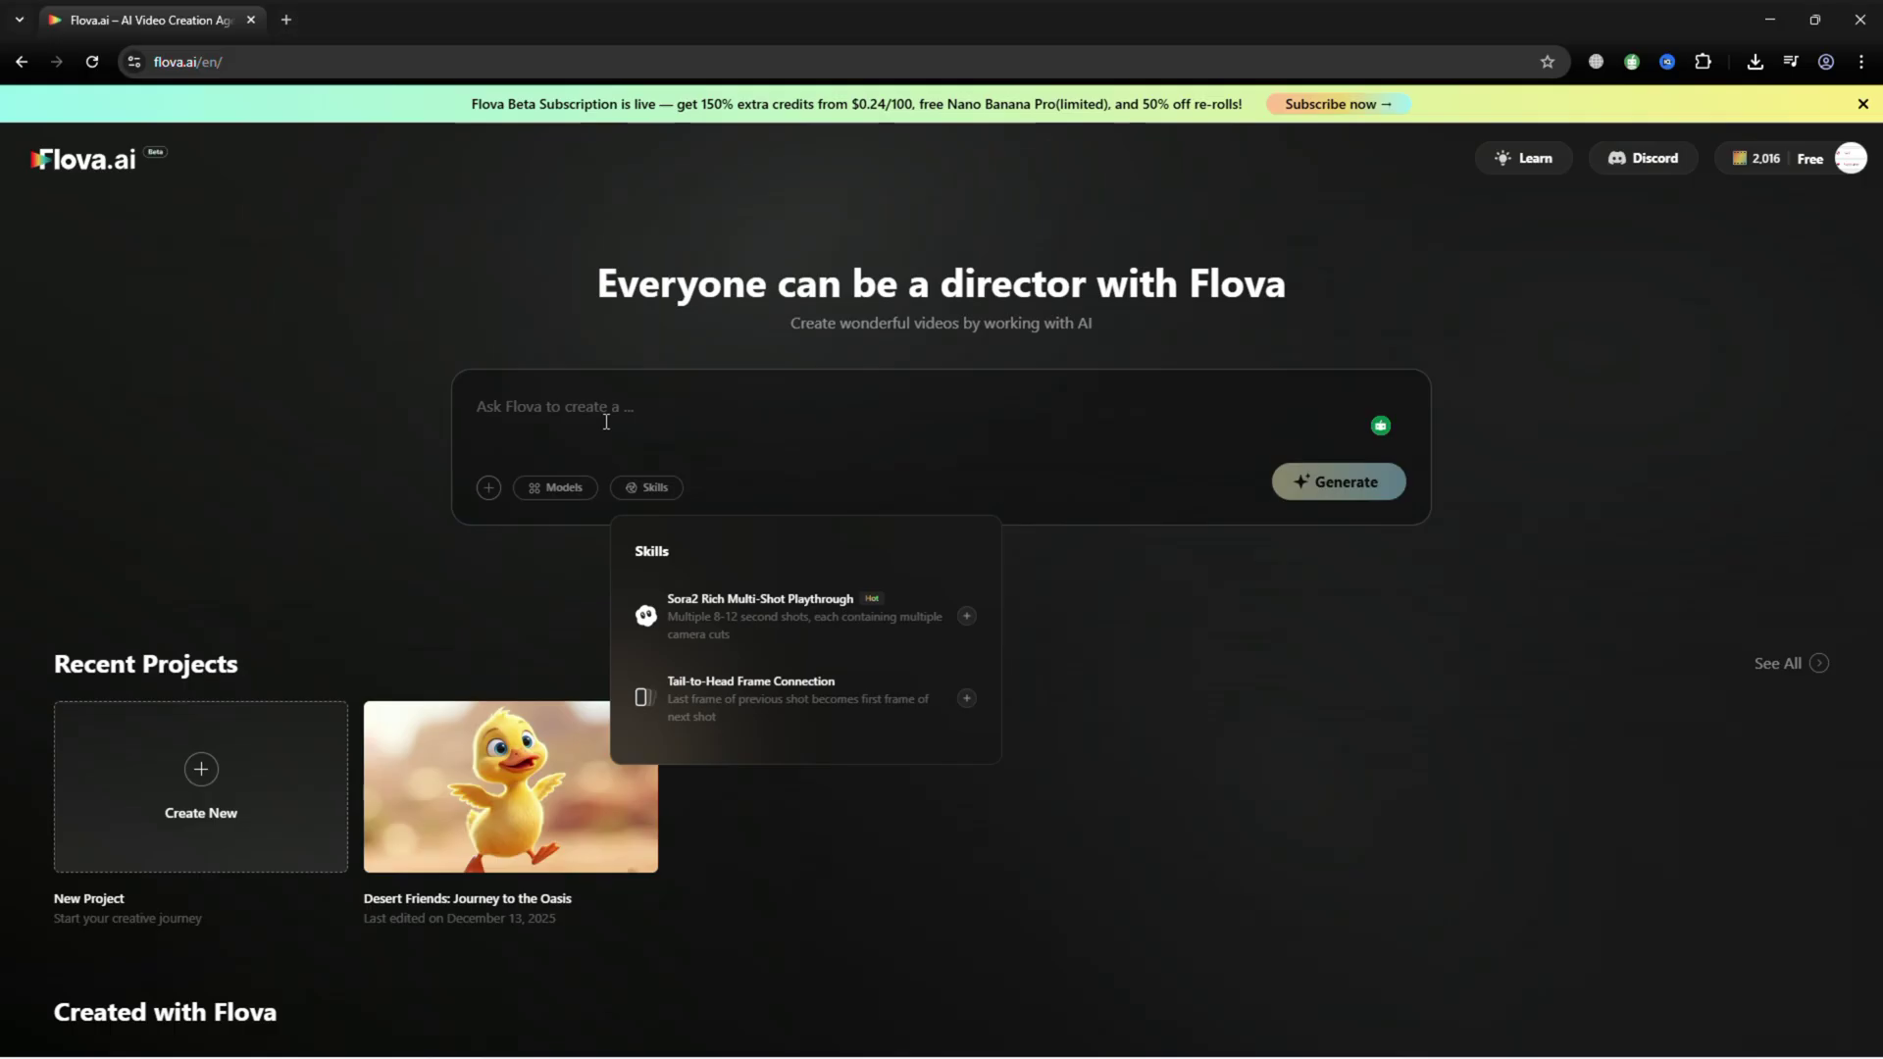
click(610, 410)
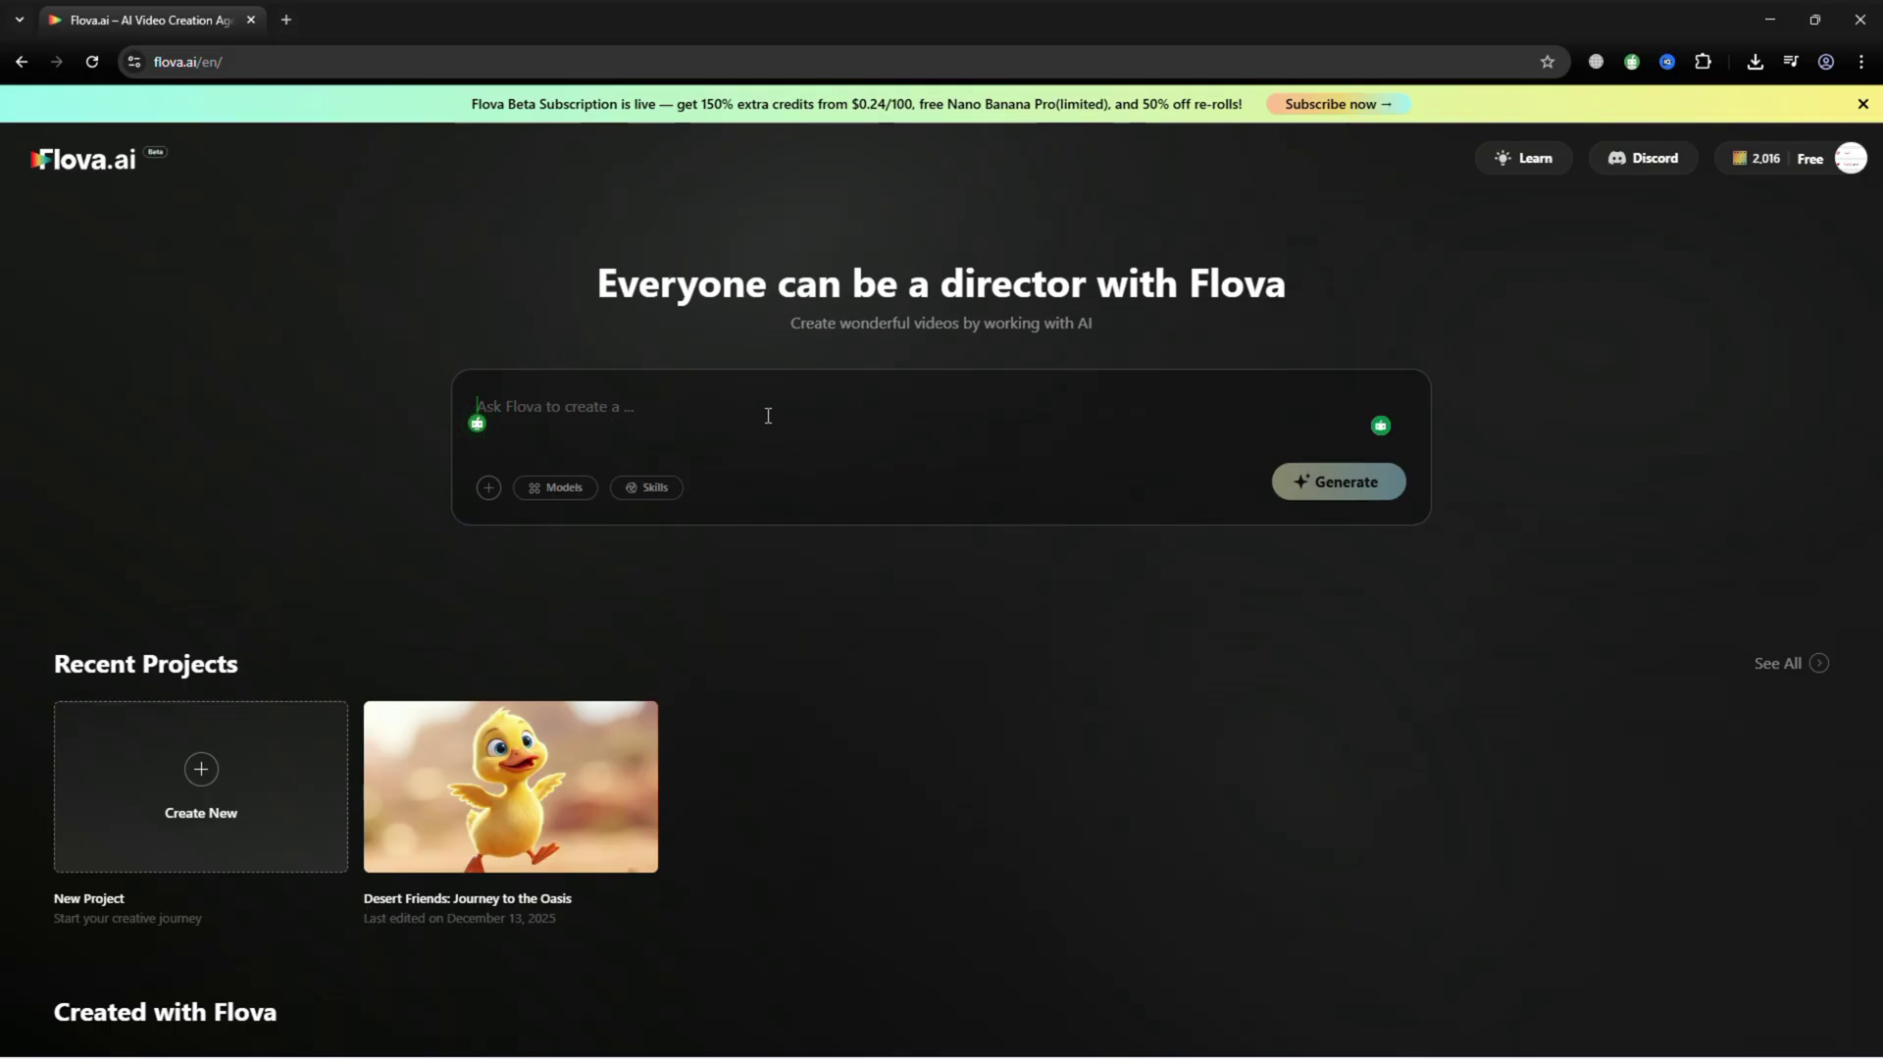
click(645, 488)
mouse_move(811, 618)
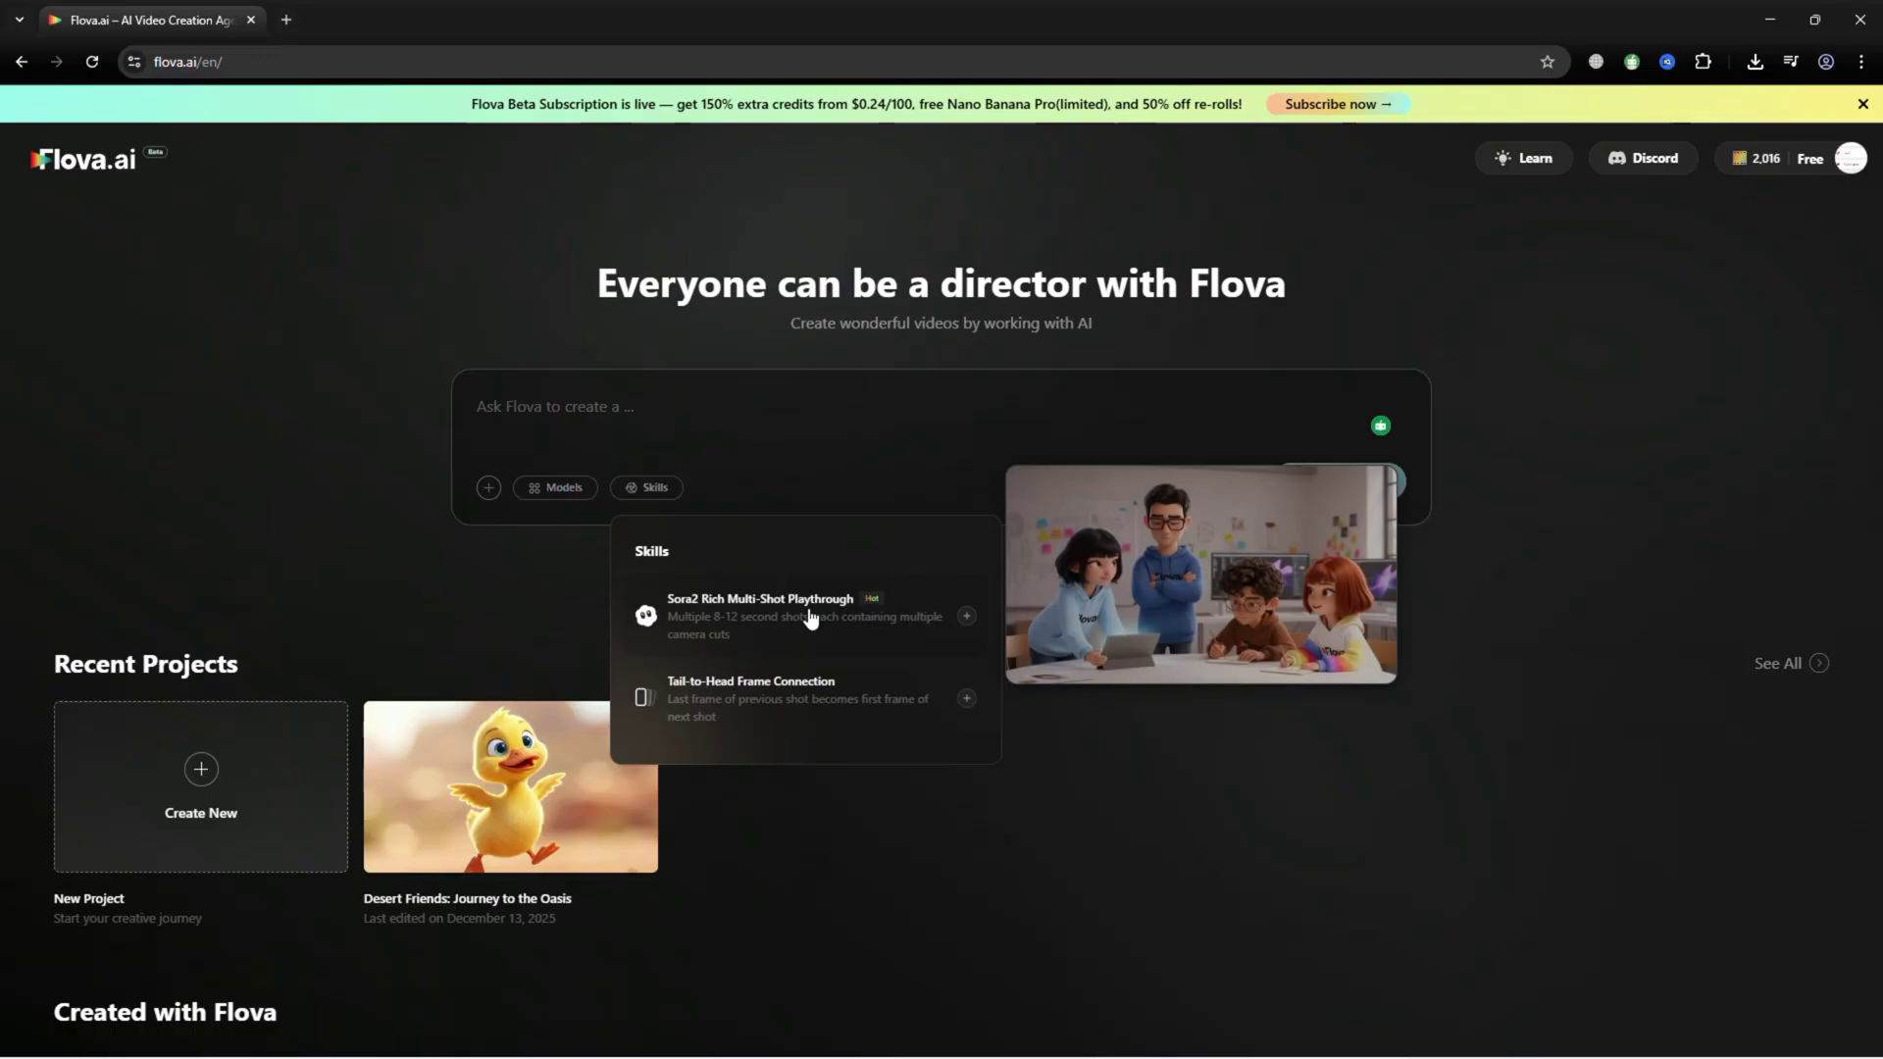
click(969, 618)
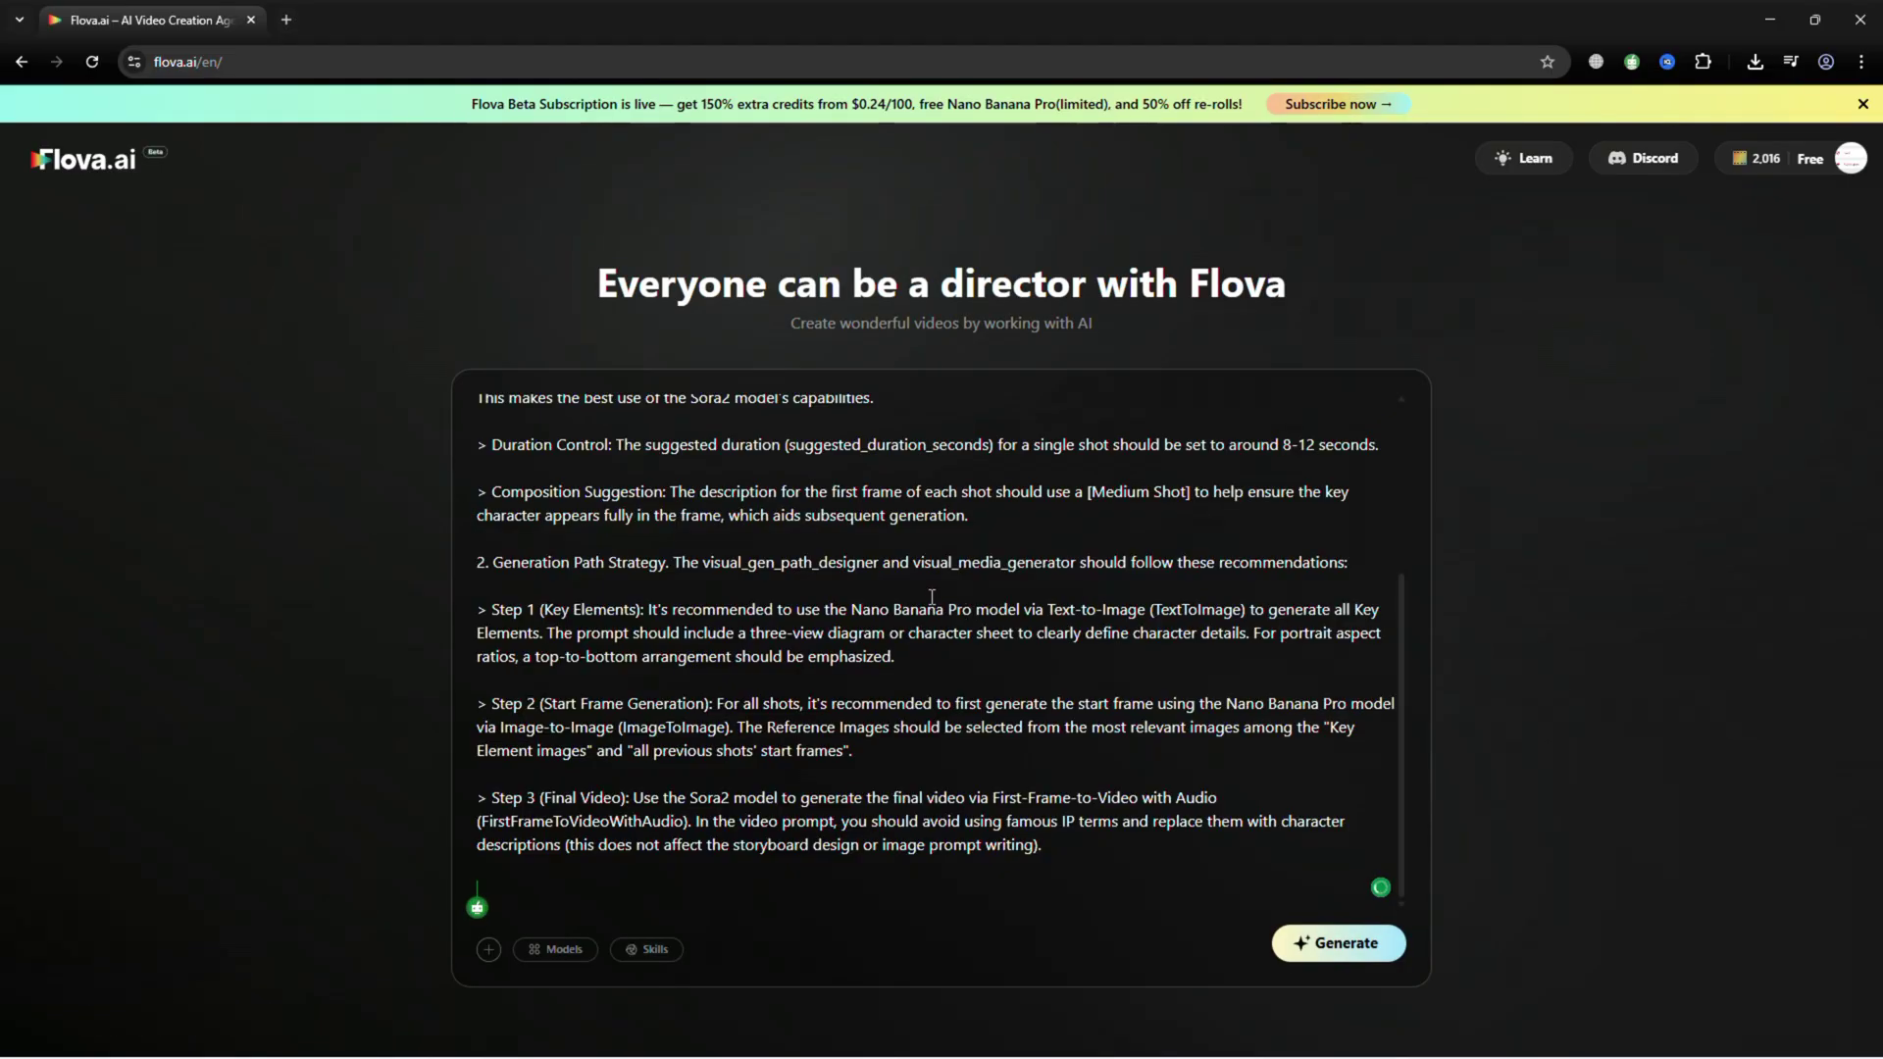
scroll(931, 595, up, 3)
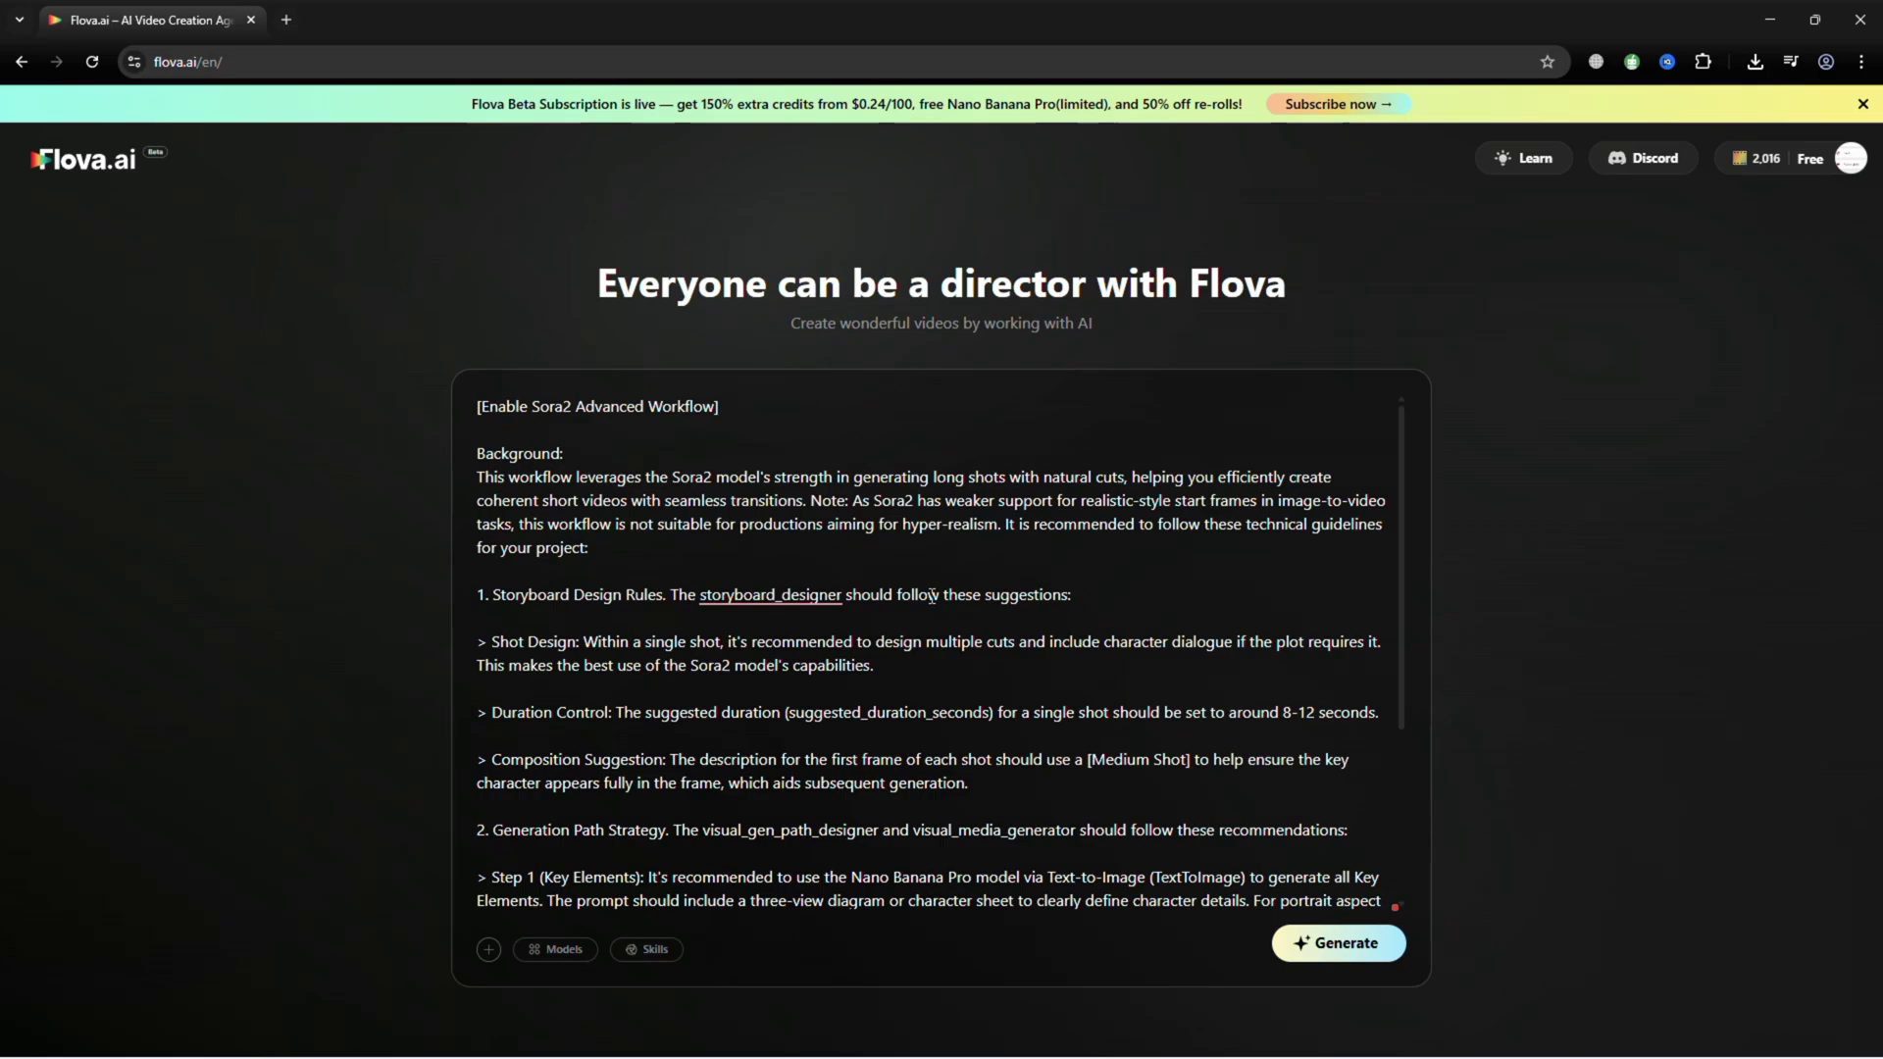
scroll(932, 596, down, 3)
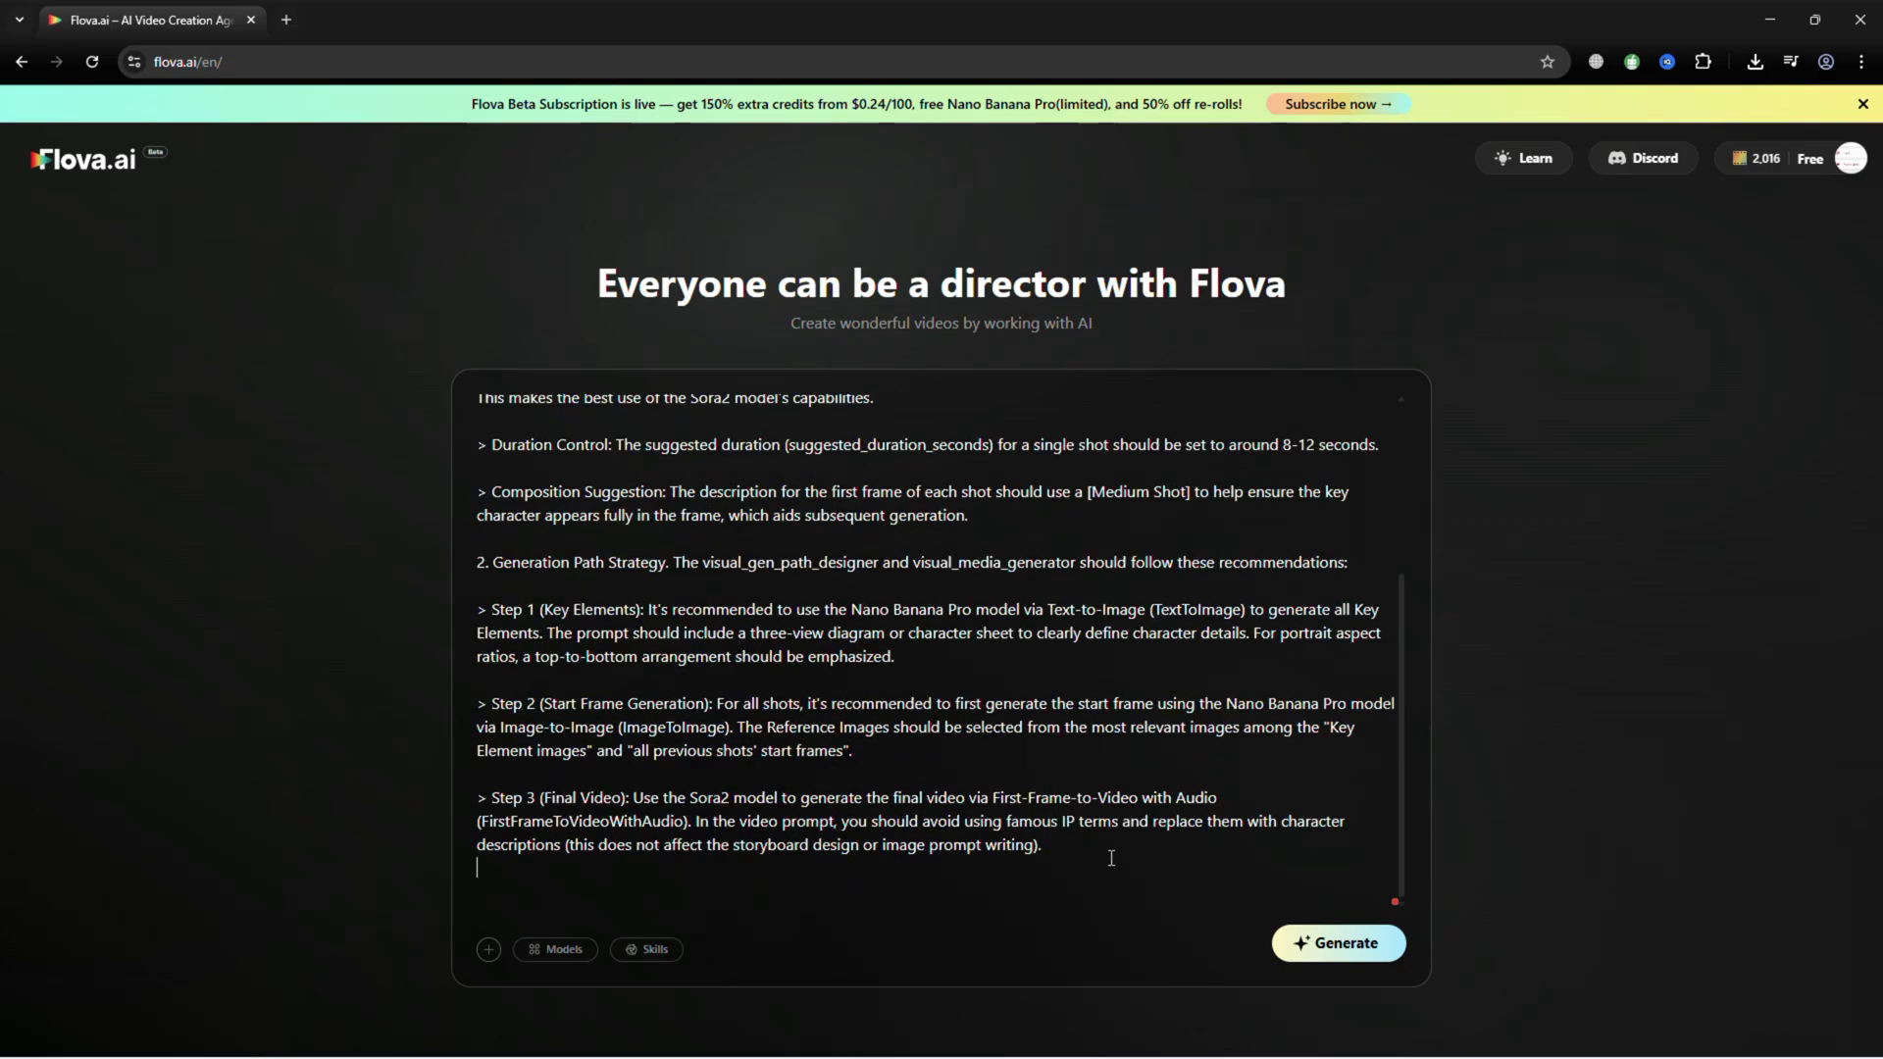
drag(1111, 858, 439, 324)
key(BackSpace)
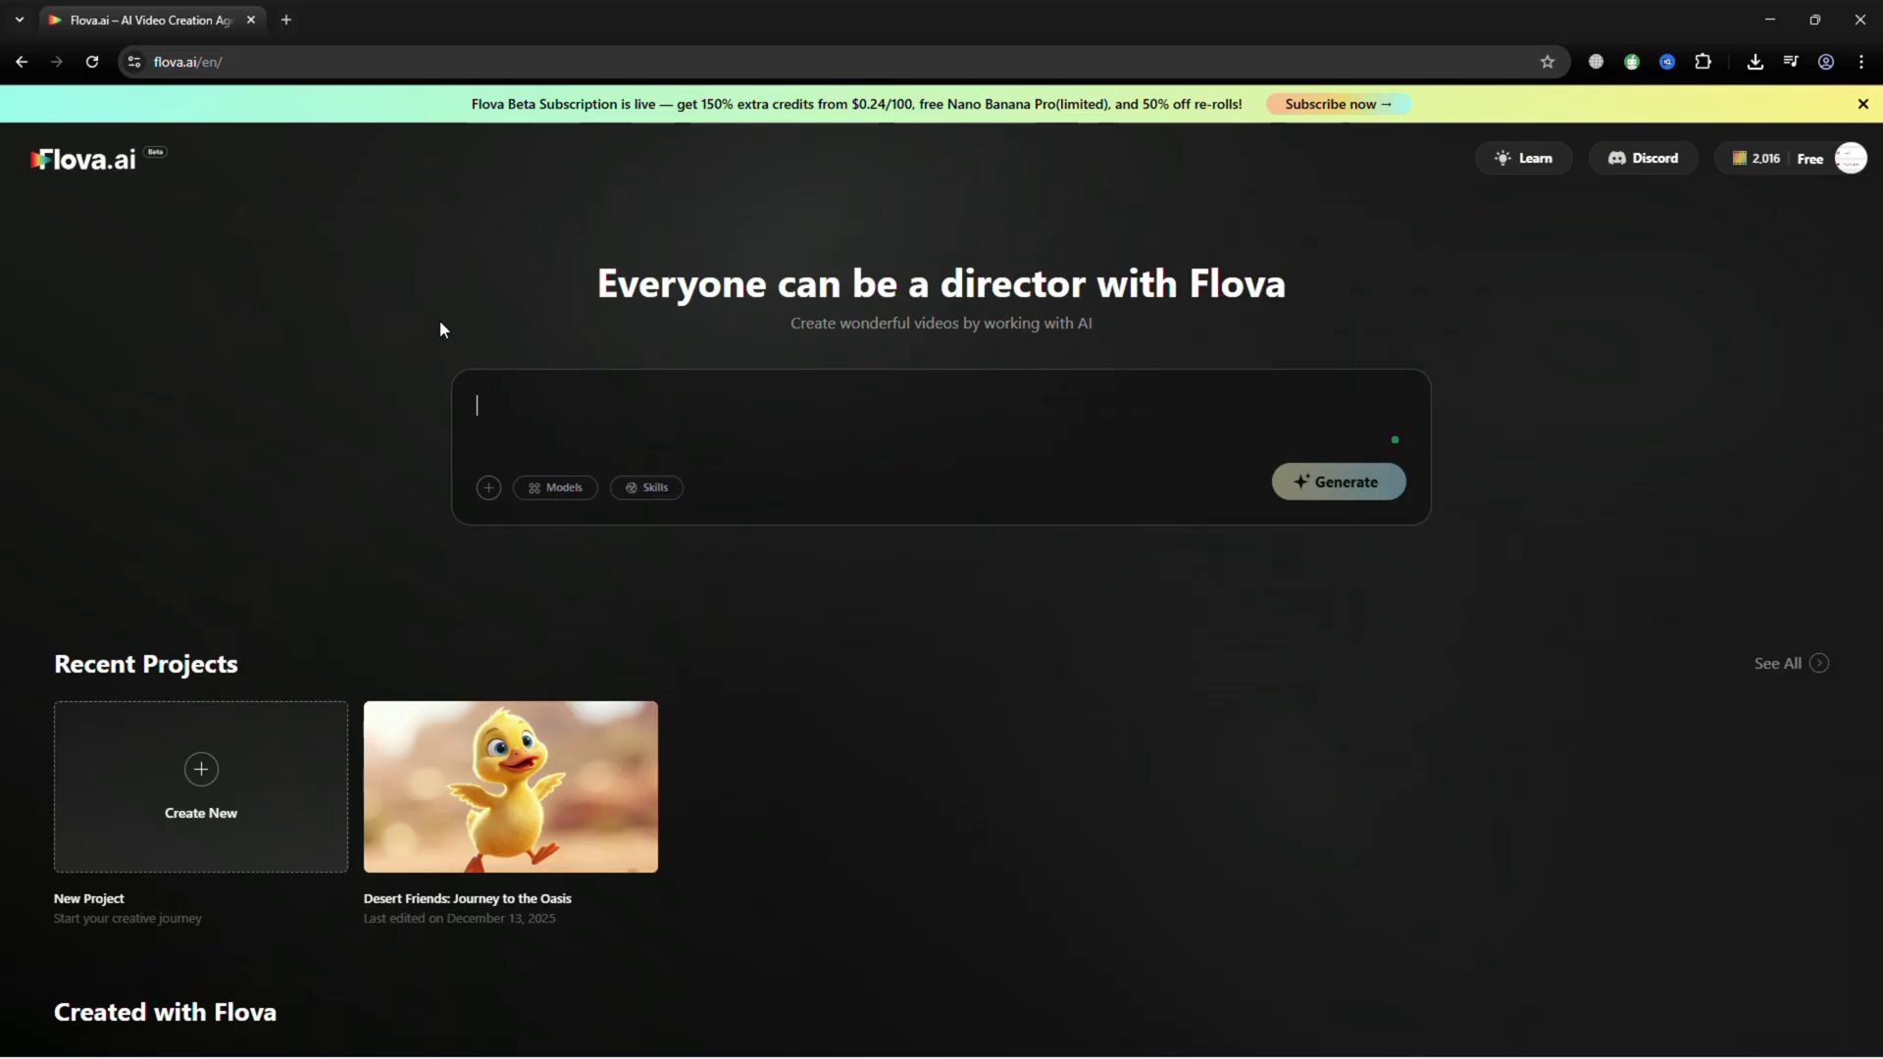
Paste the Pixar-style desert-oasis story prompt and correct it to read 'images and VO3'
text(Pixar-style 3D animation. Create a playful duckling, a caring bunny, and a shy dinosaur traveling through the desert. Each character speaks in under 8 seconds. Duckling is funny and energetic, bunny encourages, and dinosaur speaks softly with gratitude. They find a small oasis and celebrate together. Use Gemini for images, VO3 for video.)
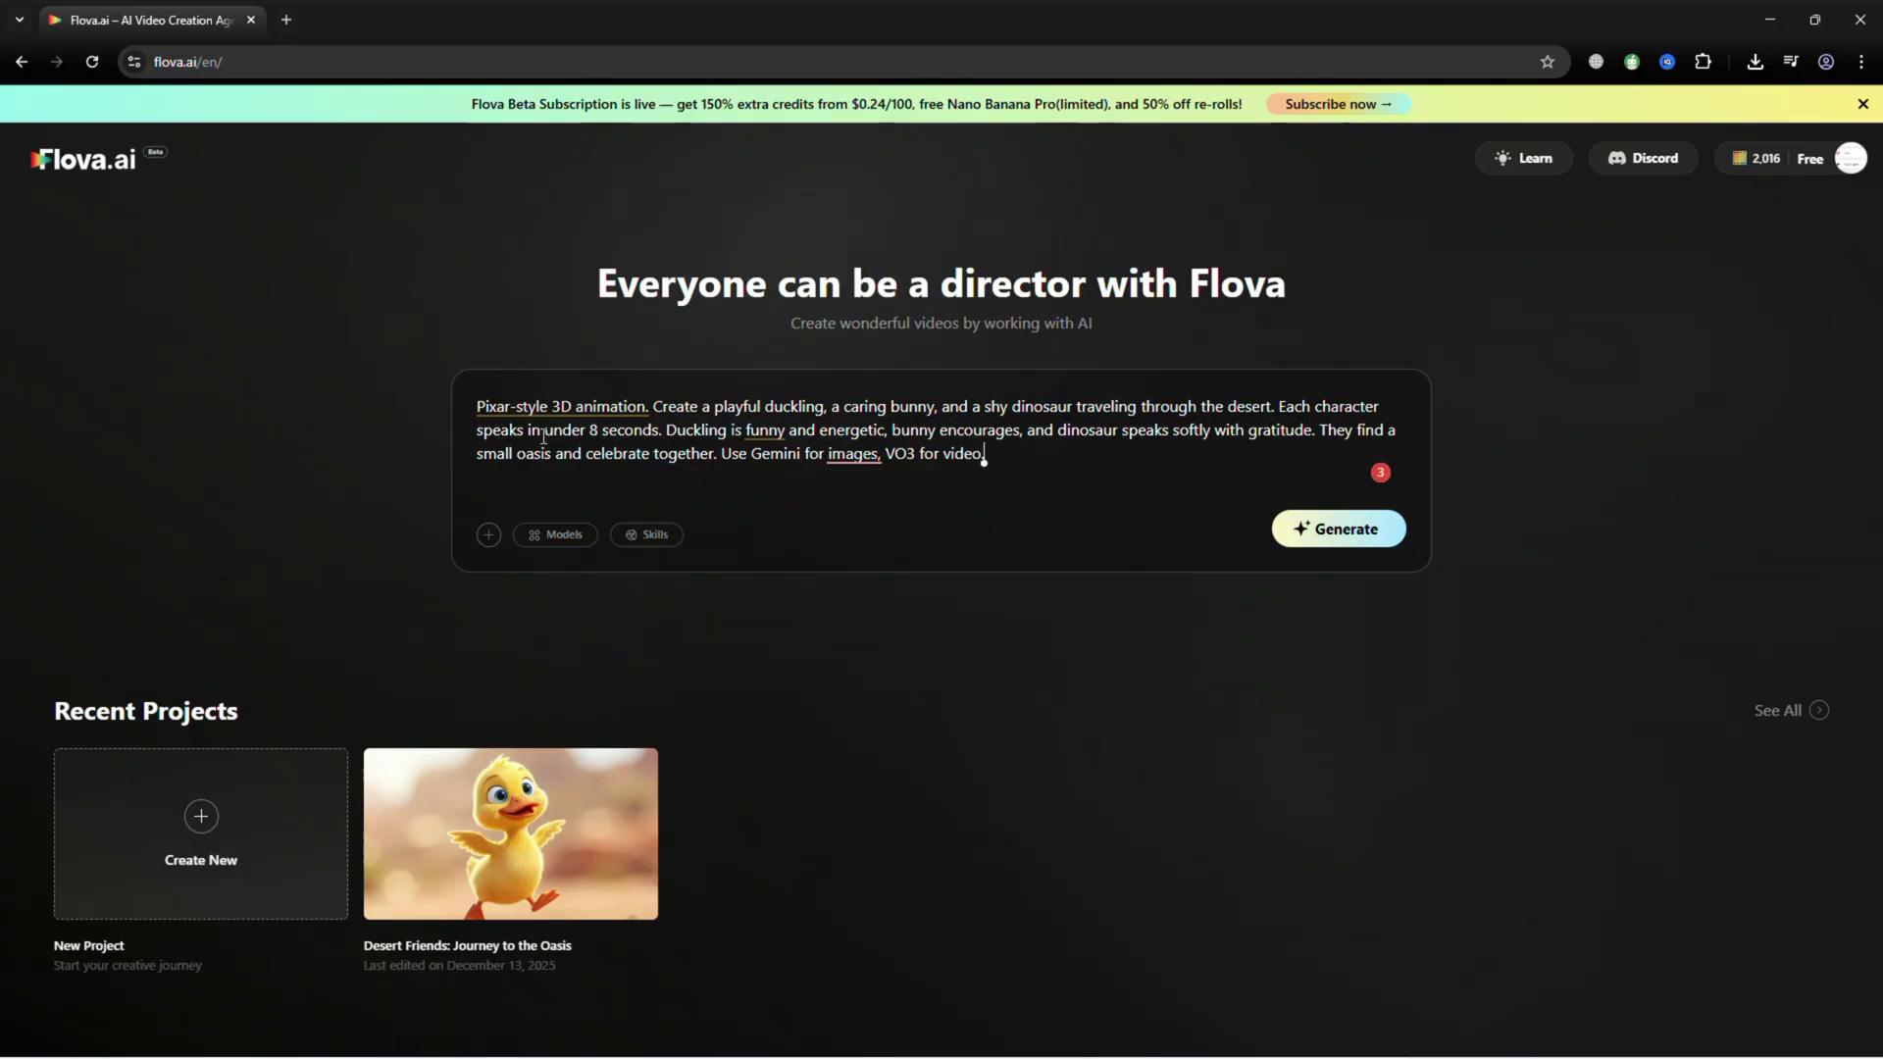
right_click(838, 459)
click(863, 510)
Scroll through the Models panel's Video, Music and Narration lists
click(560, 537)
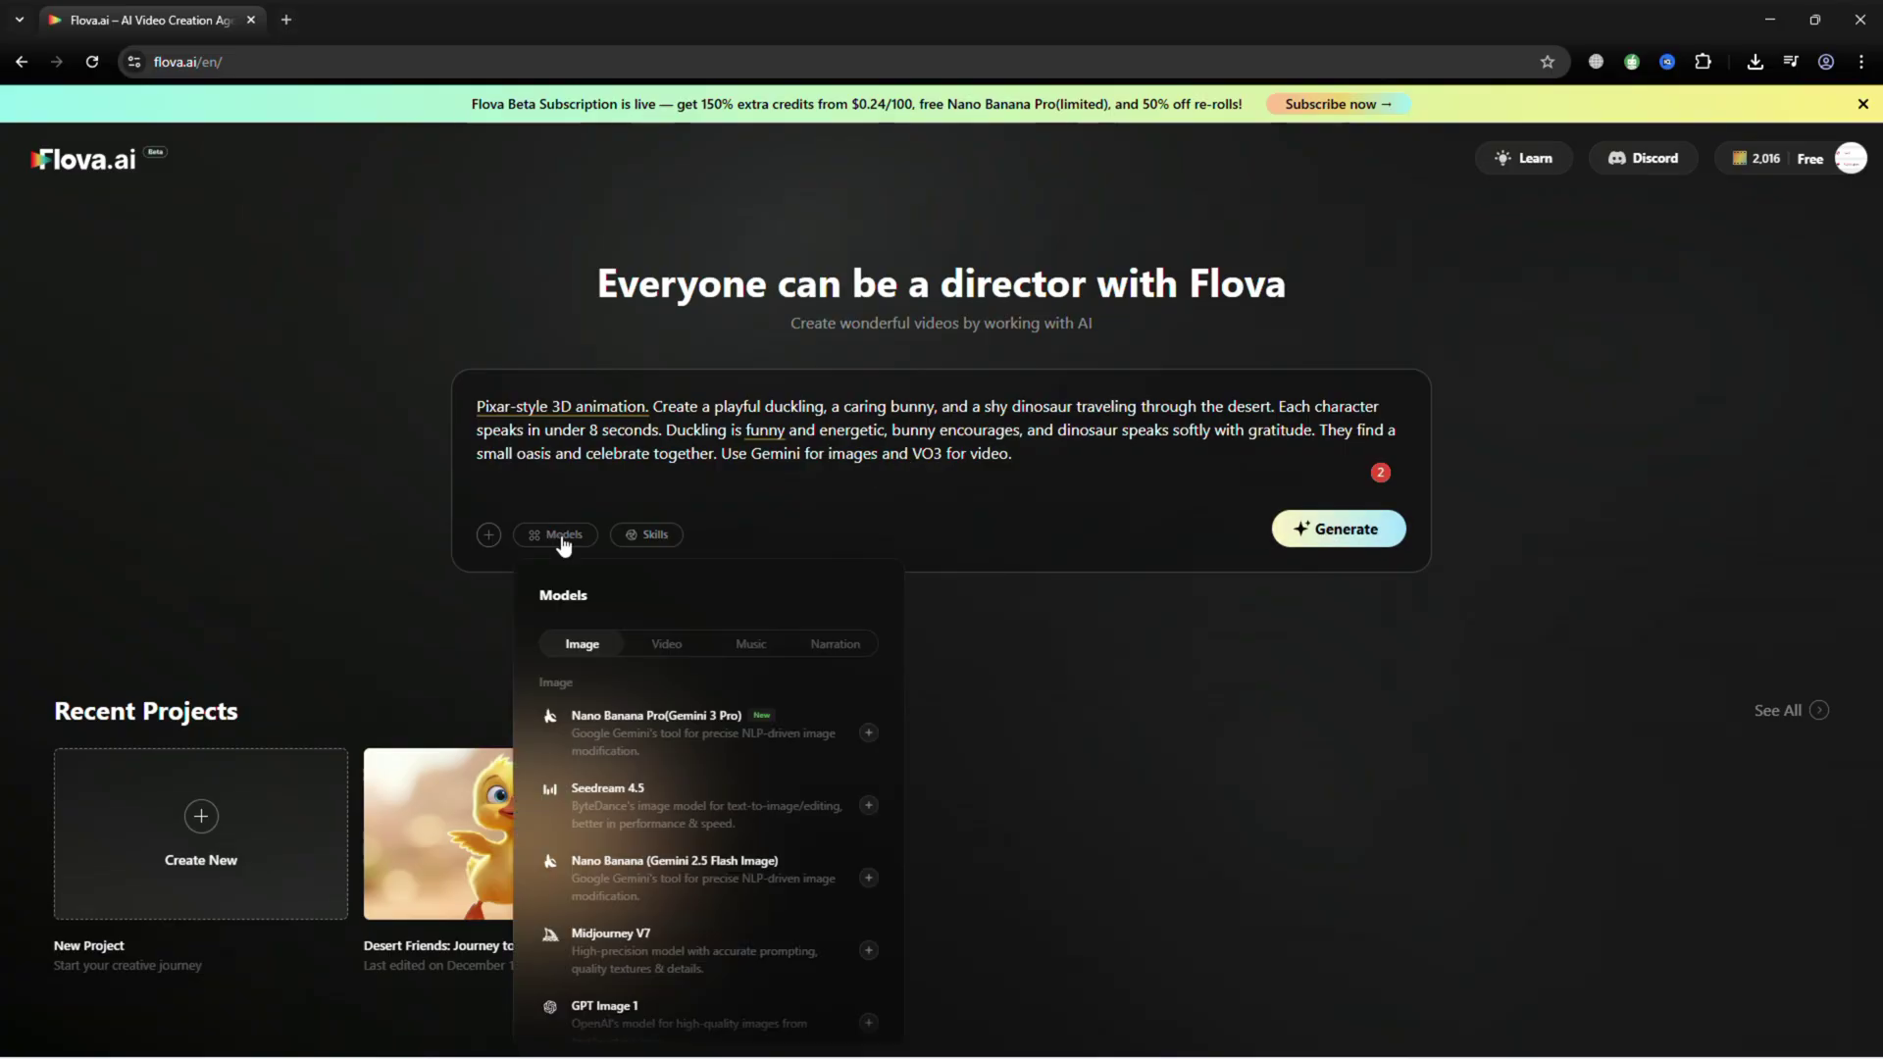
scroll(638, 804, down, 10)
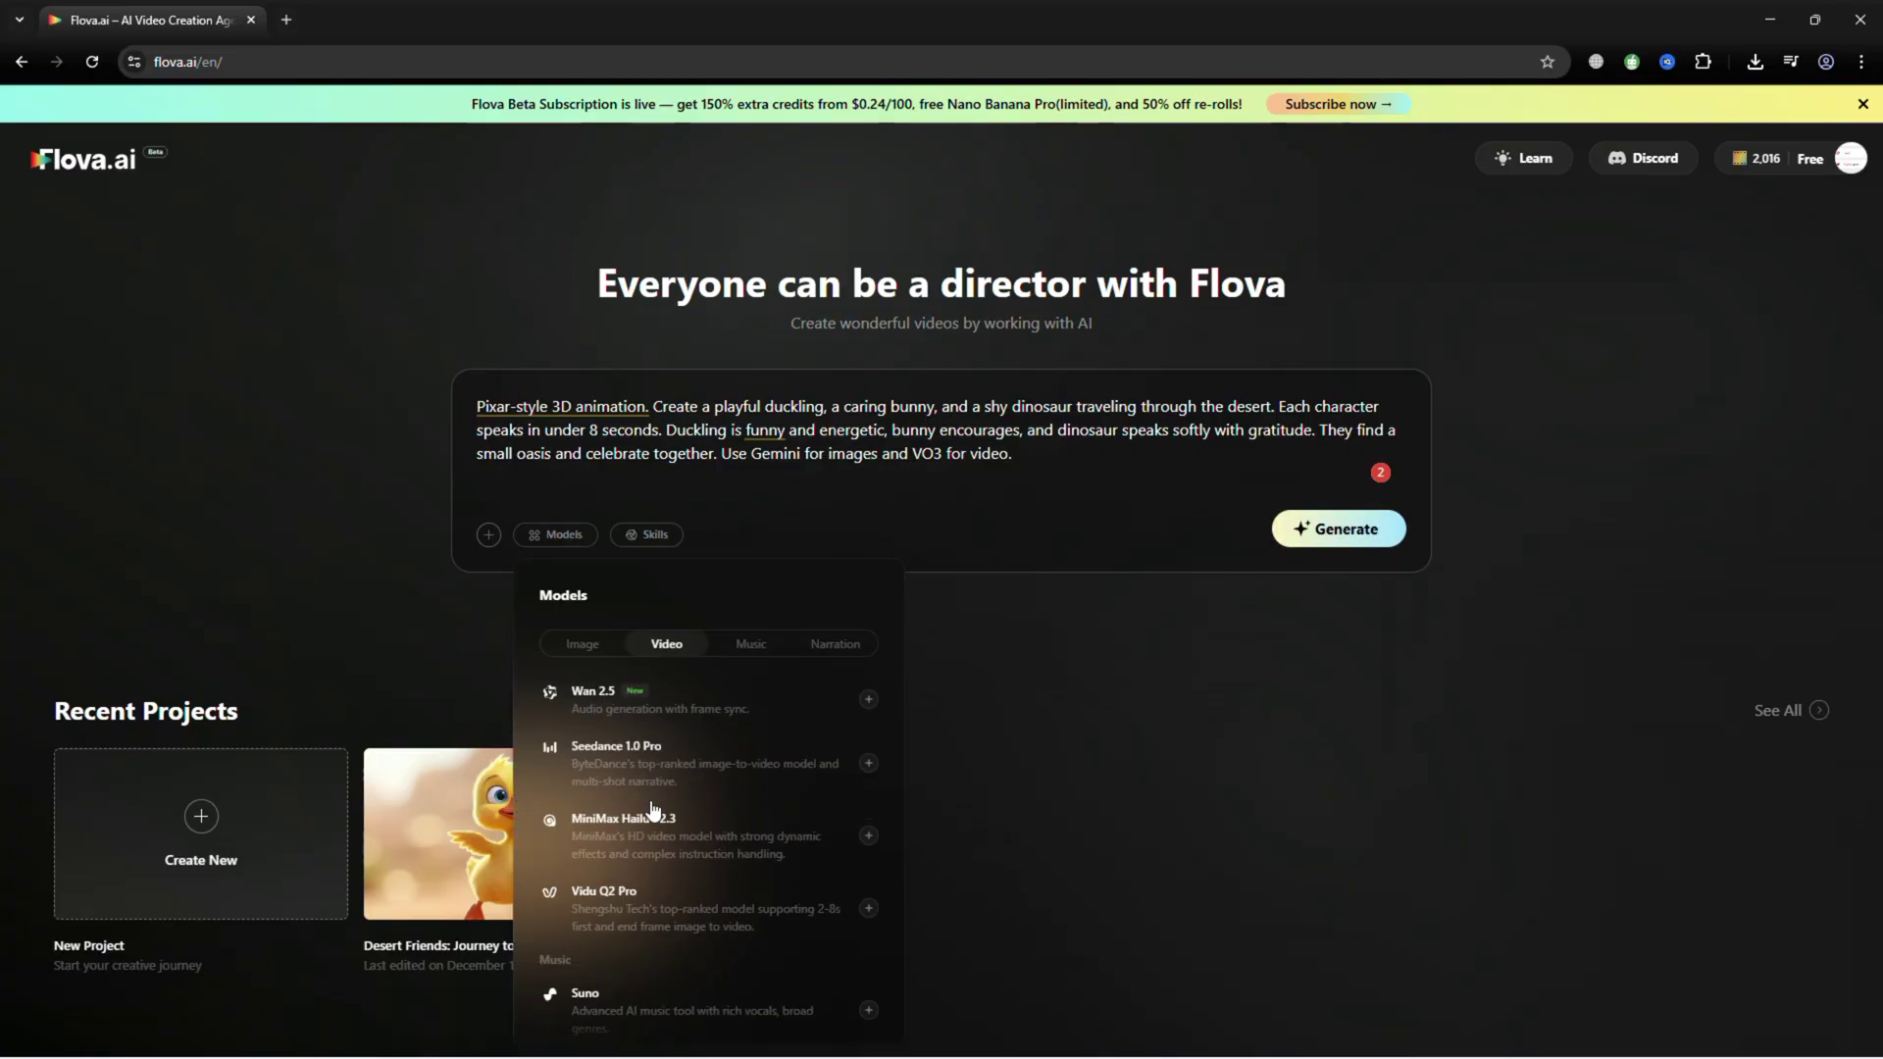
scroll(652, 806, down, 2)
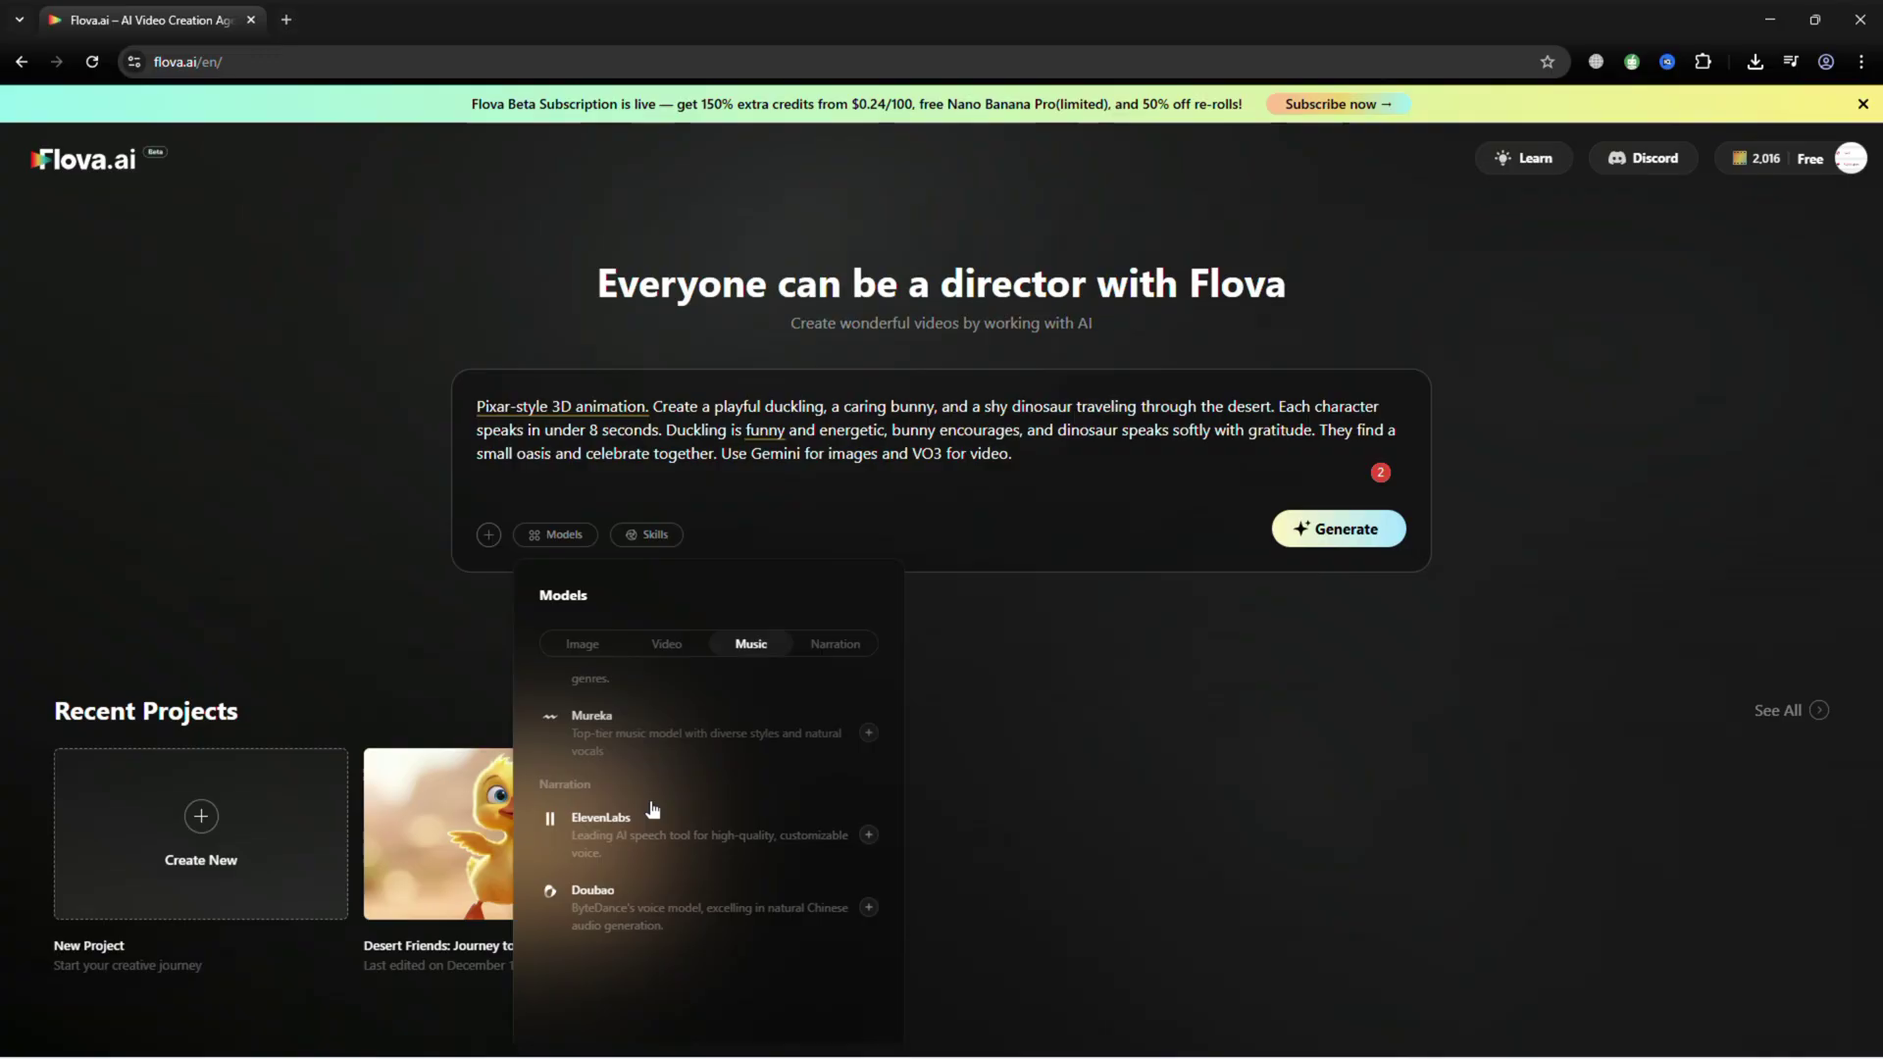
Generate the short, then approve static start frames for every storyboard shot
click(1324, 506)
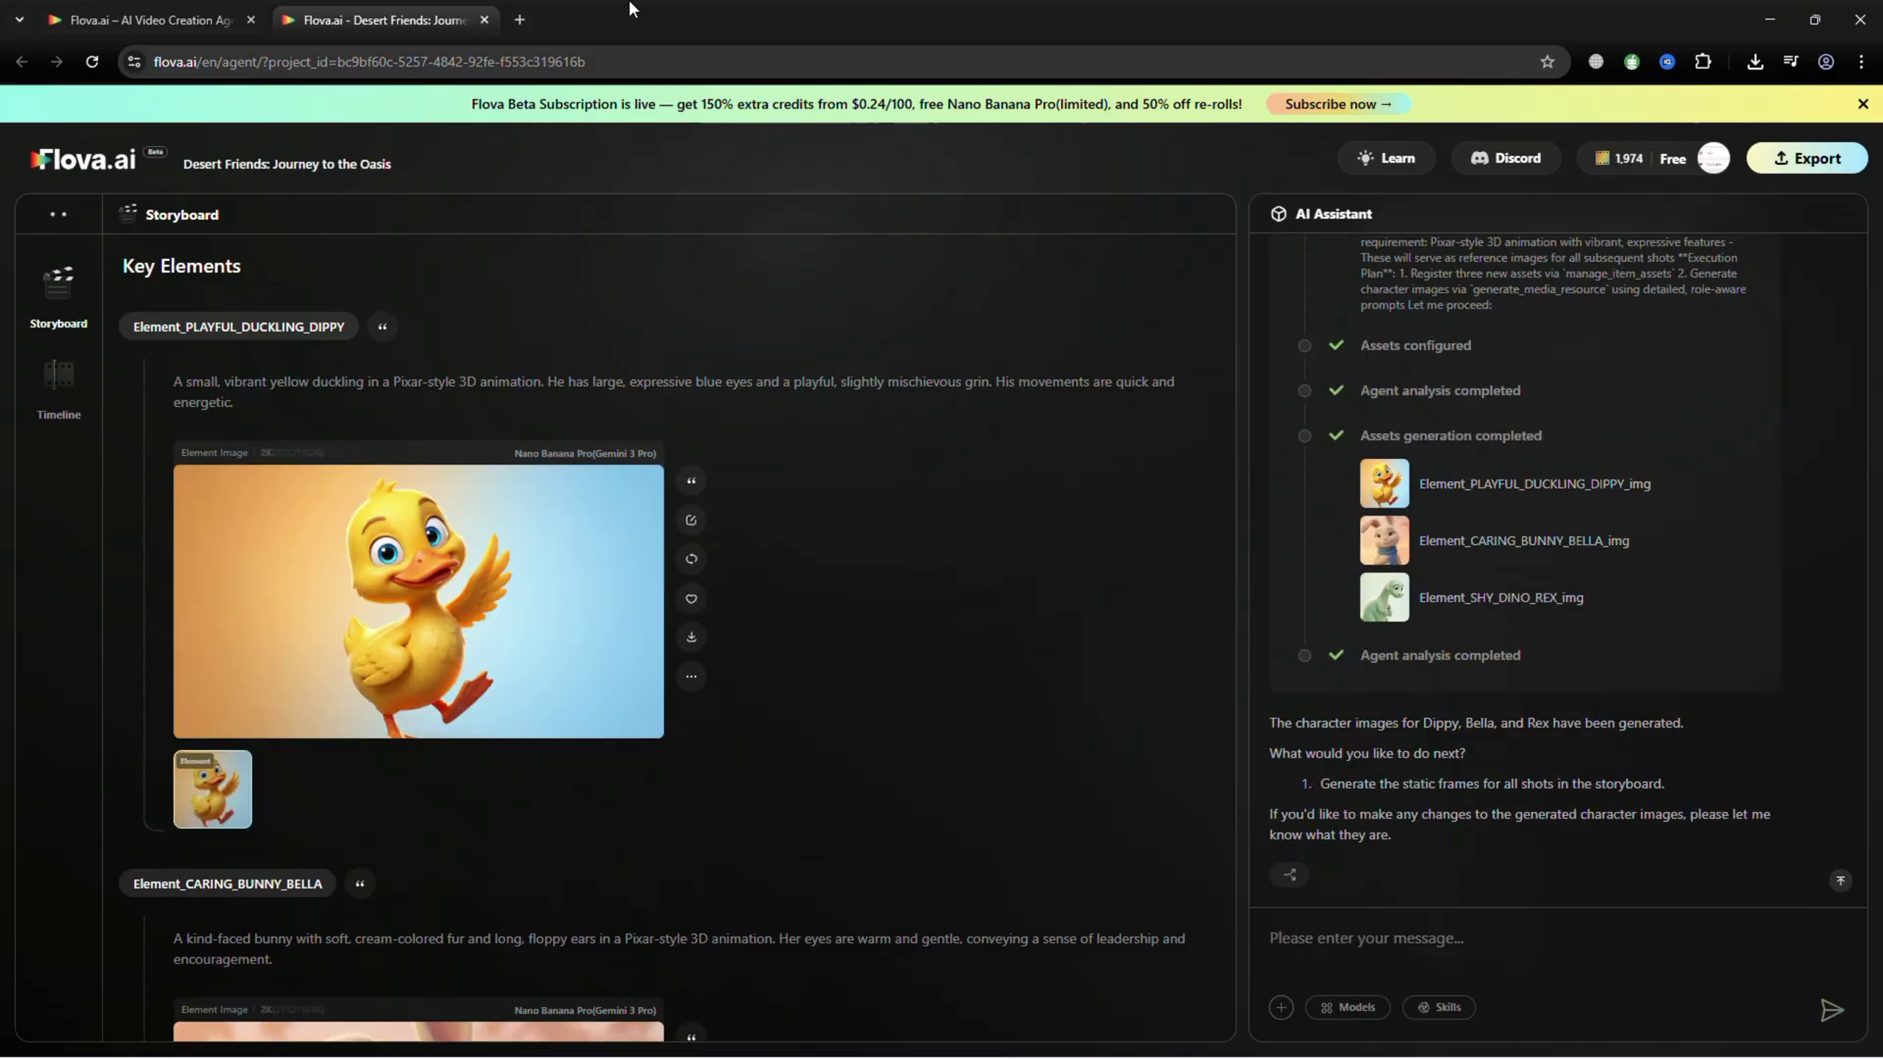
scroll(950, 638, down, 15)
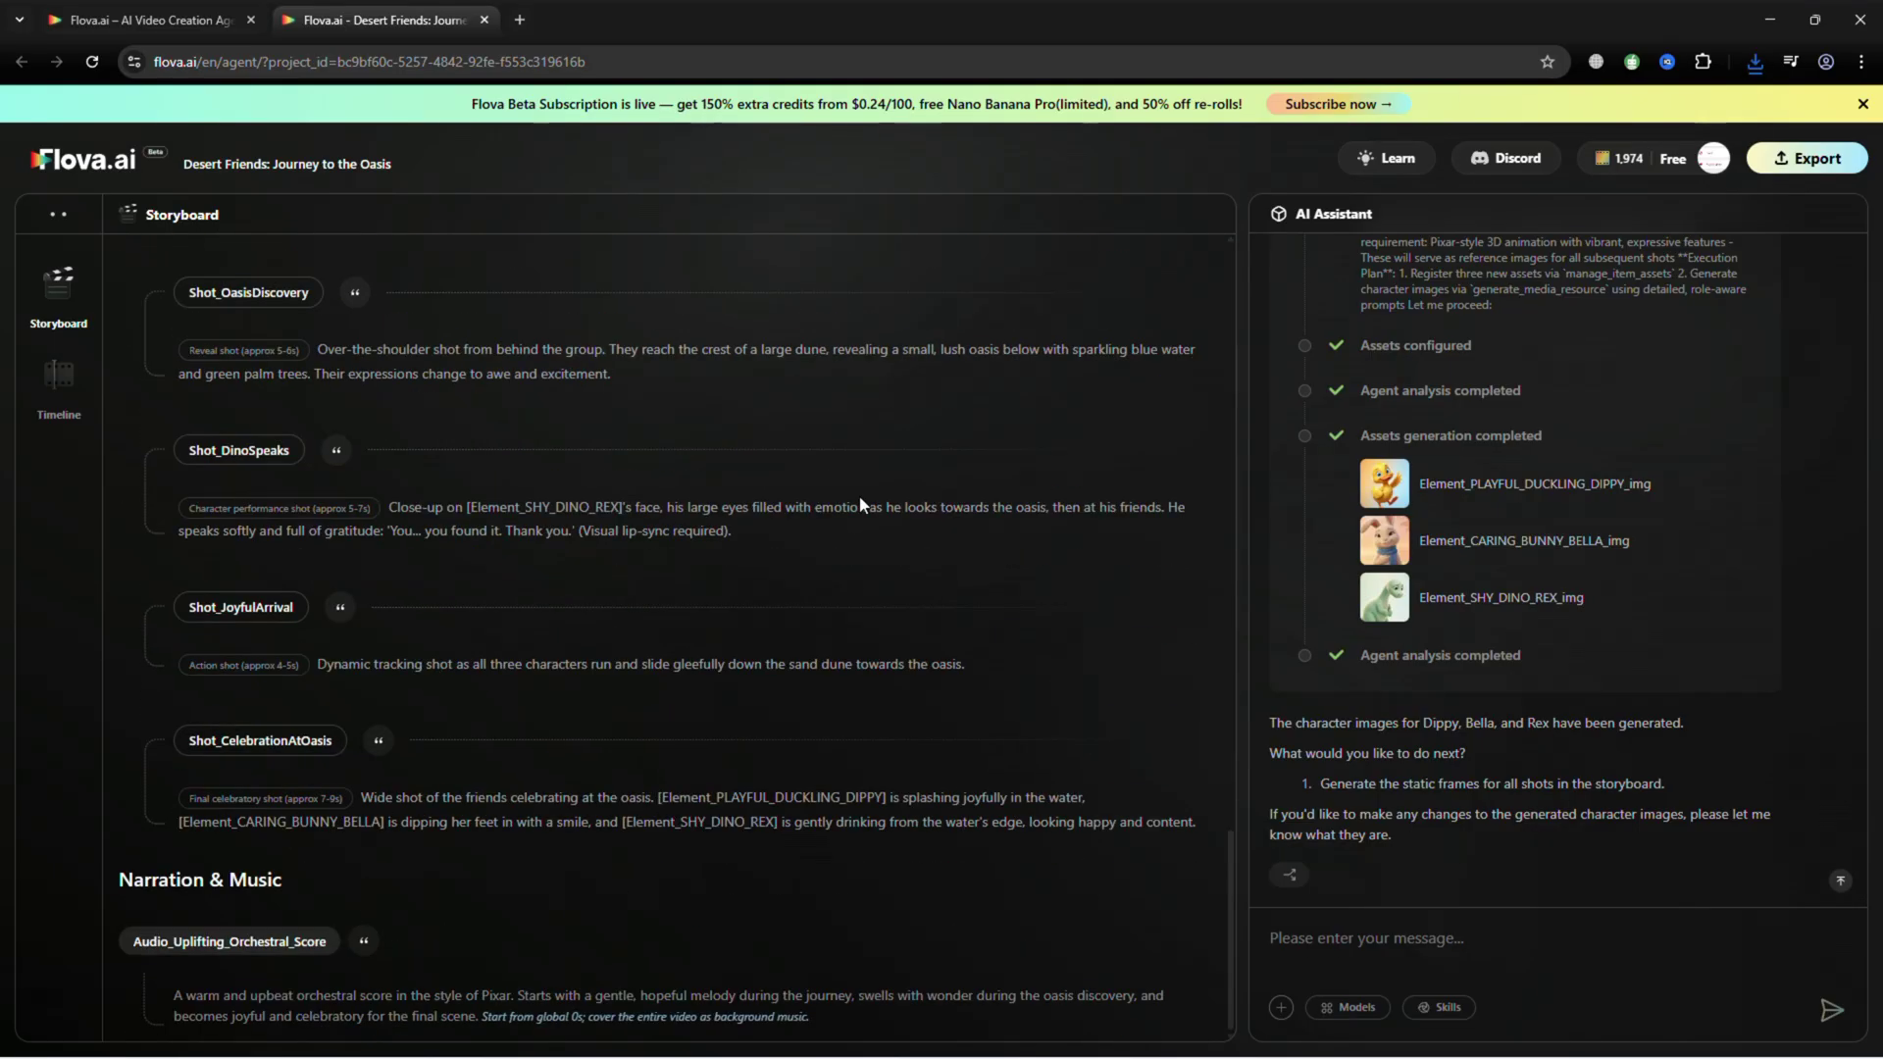
click(1308, 784)
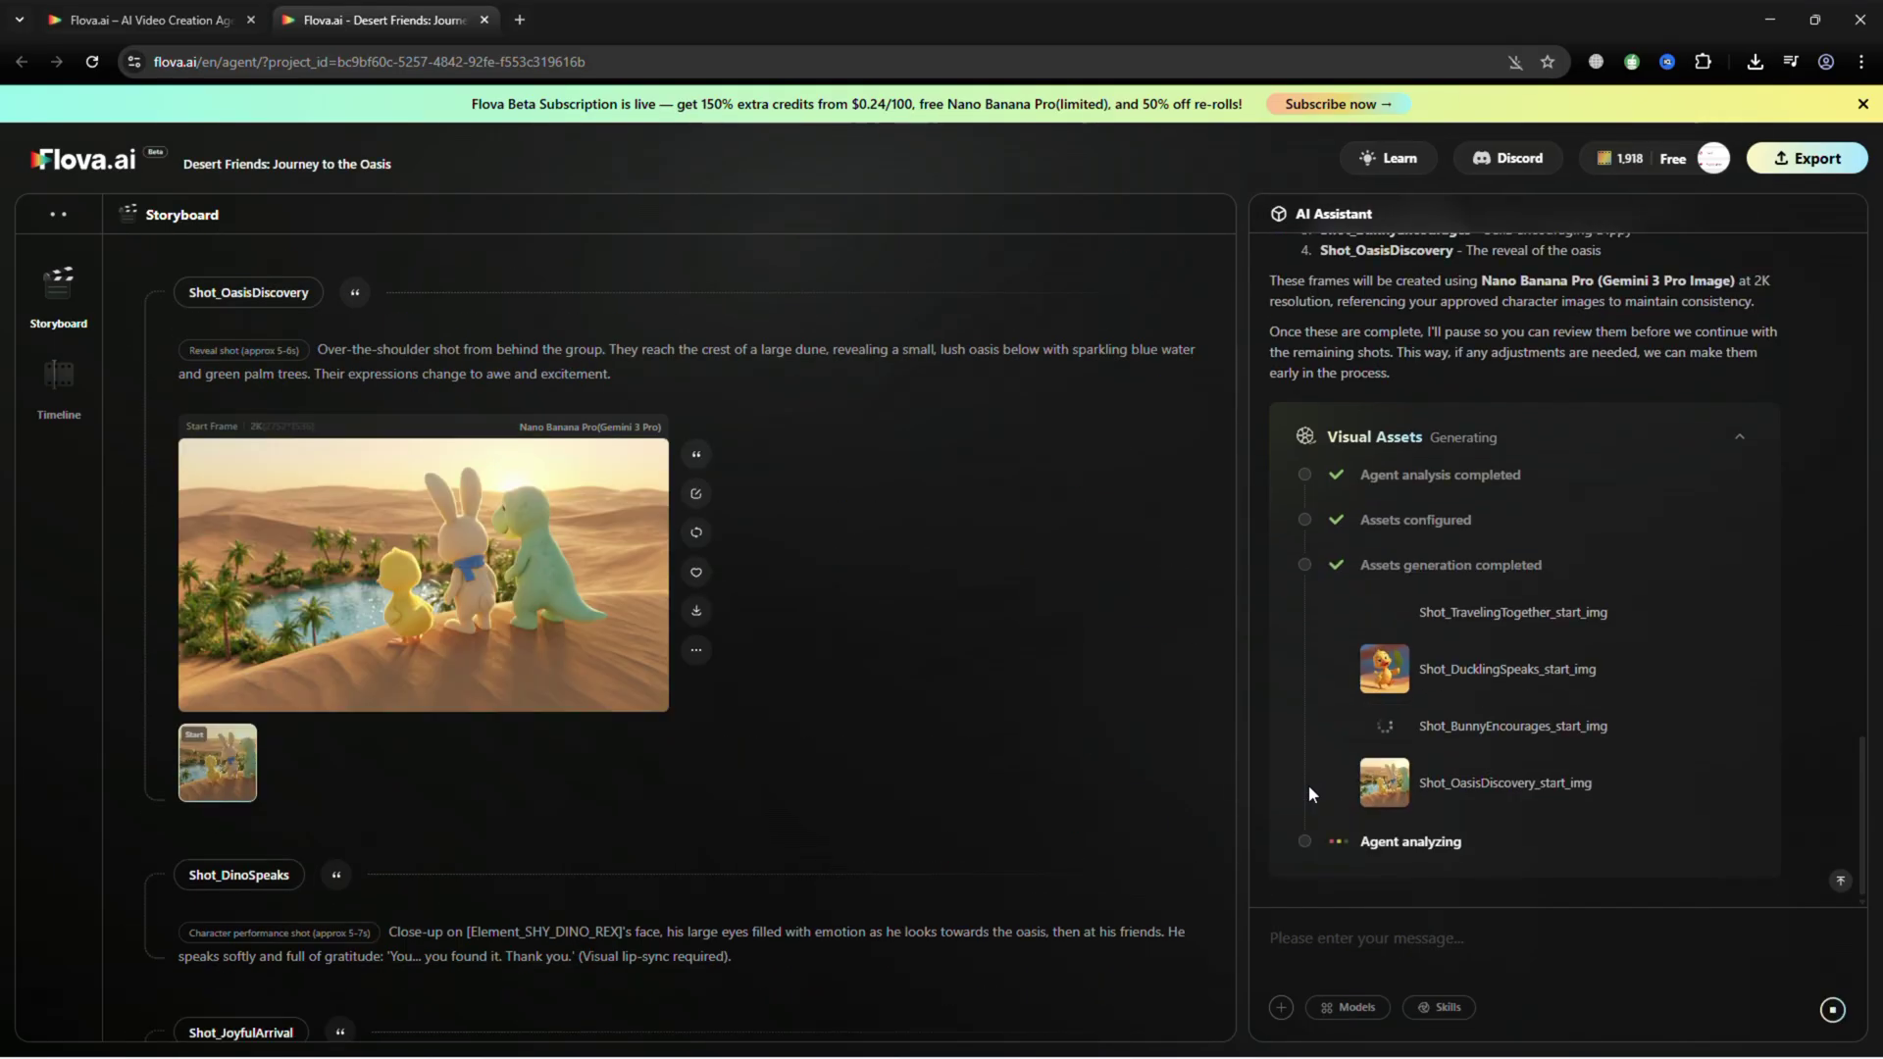
click(1308, 784)
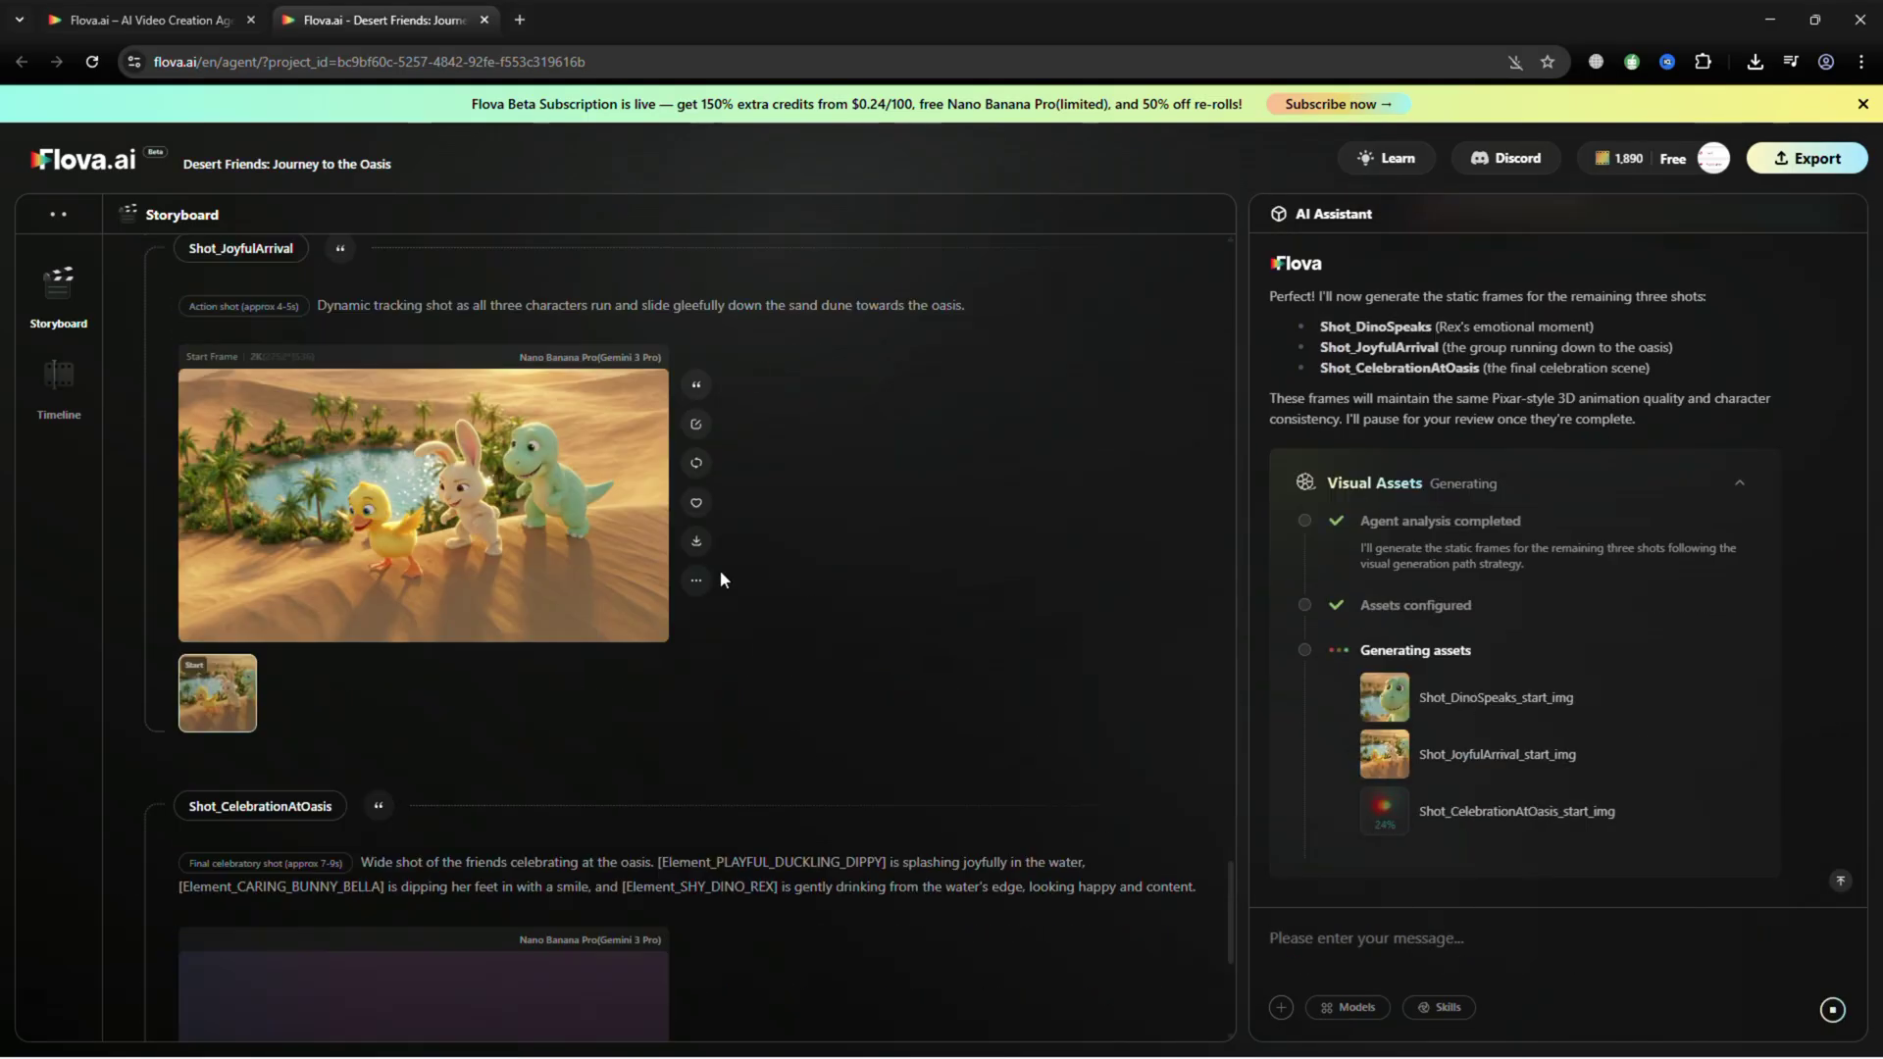
click(1348, 1007)
Request Sora 2 videos for the seven shots, then request the background music
key(Return)
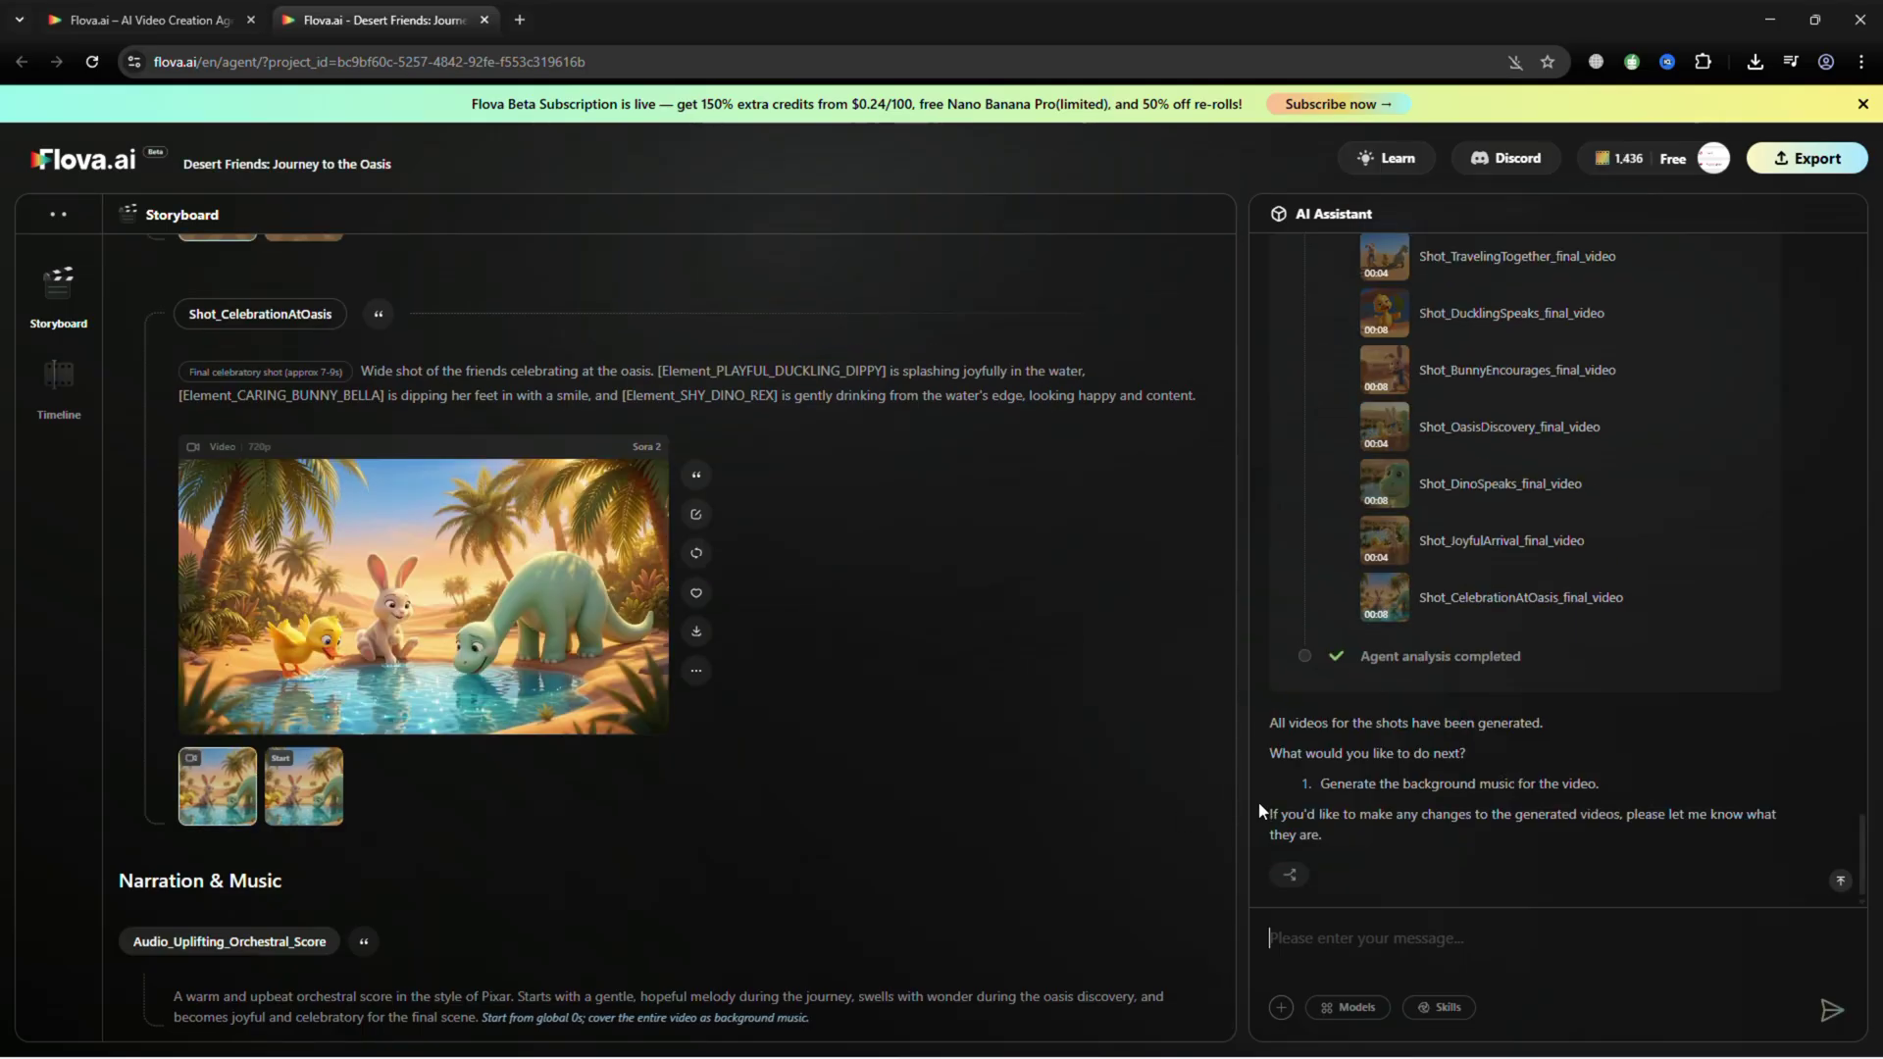
click(1459, 784)
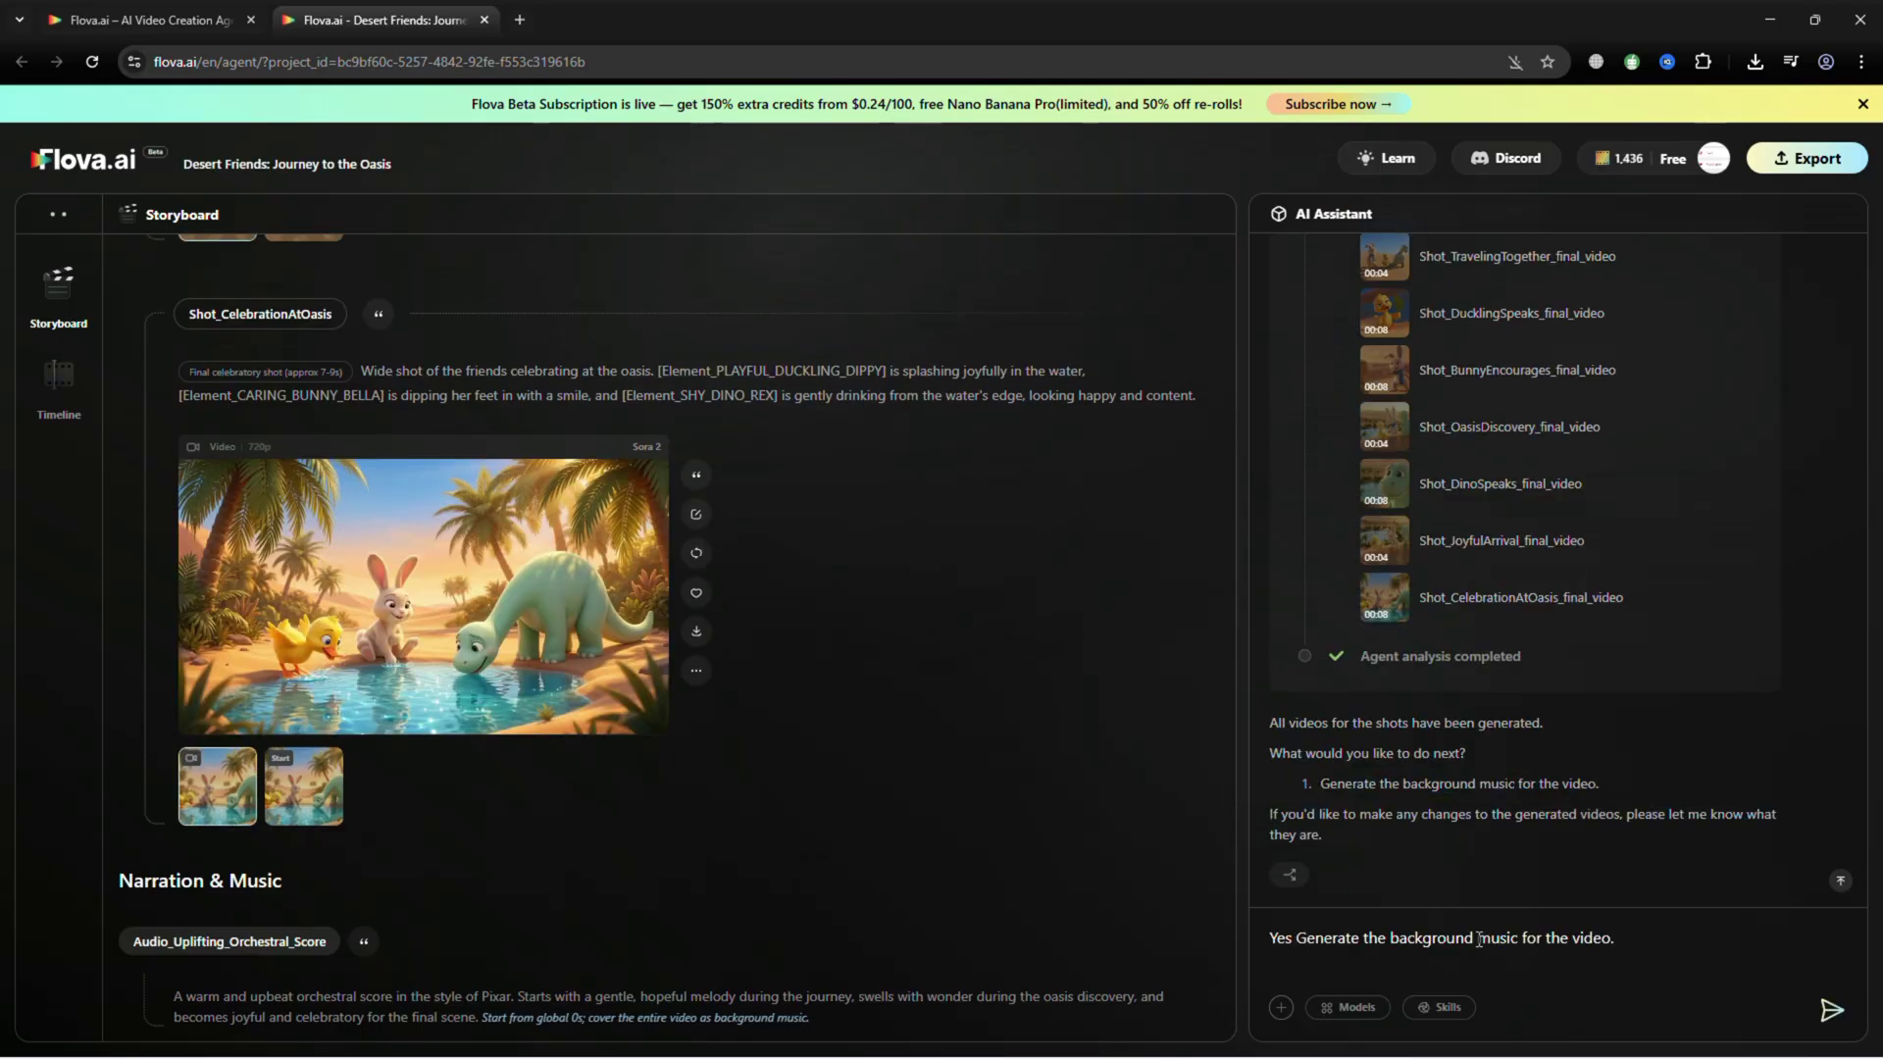
click(1830, 1010)
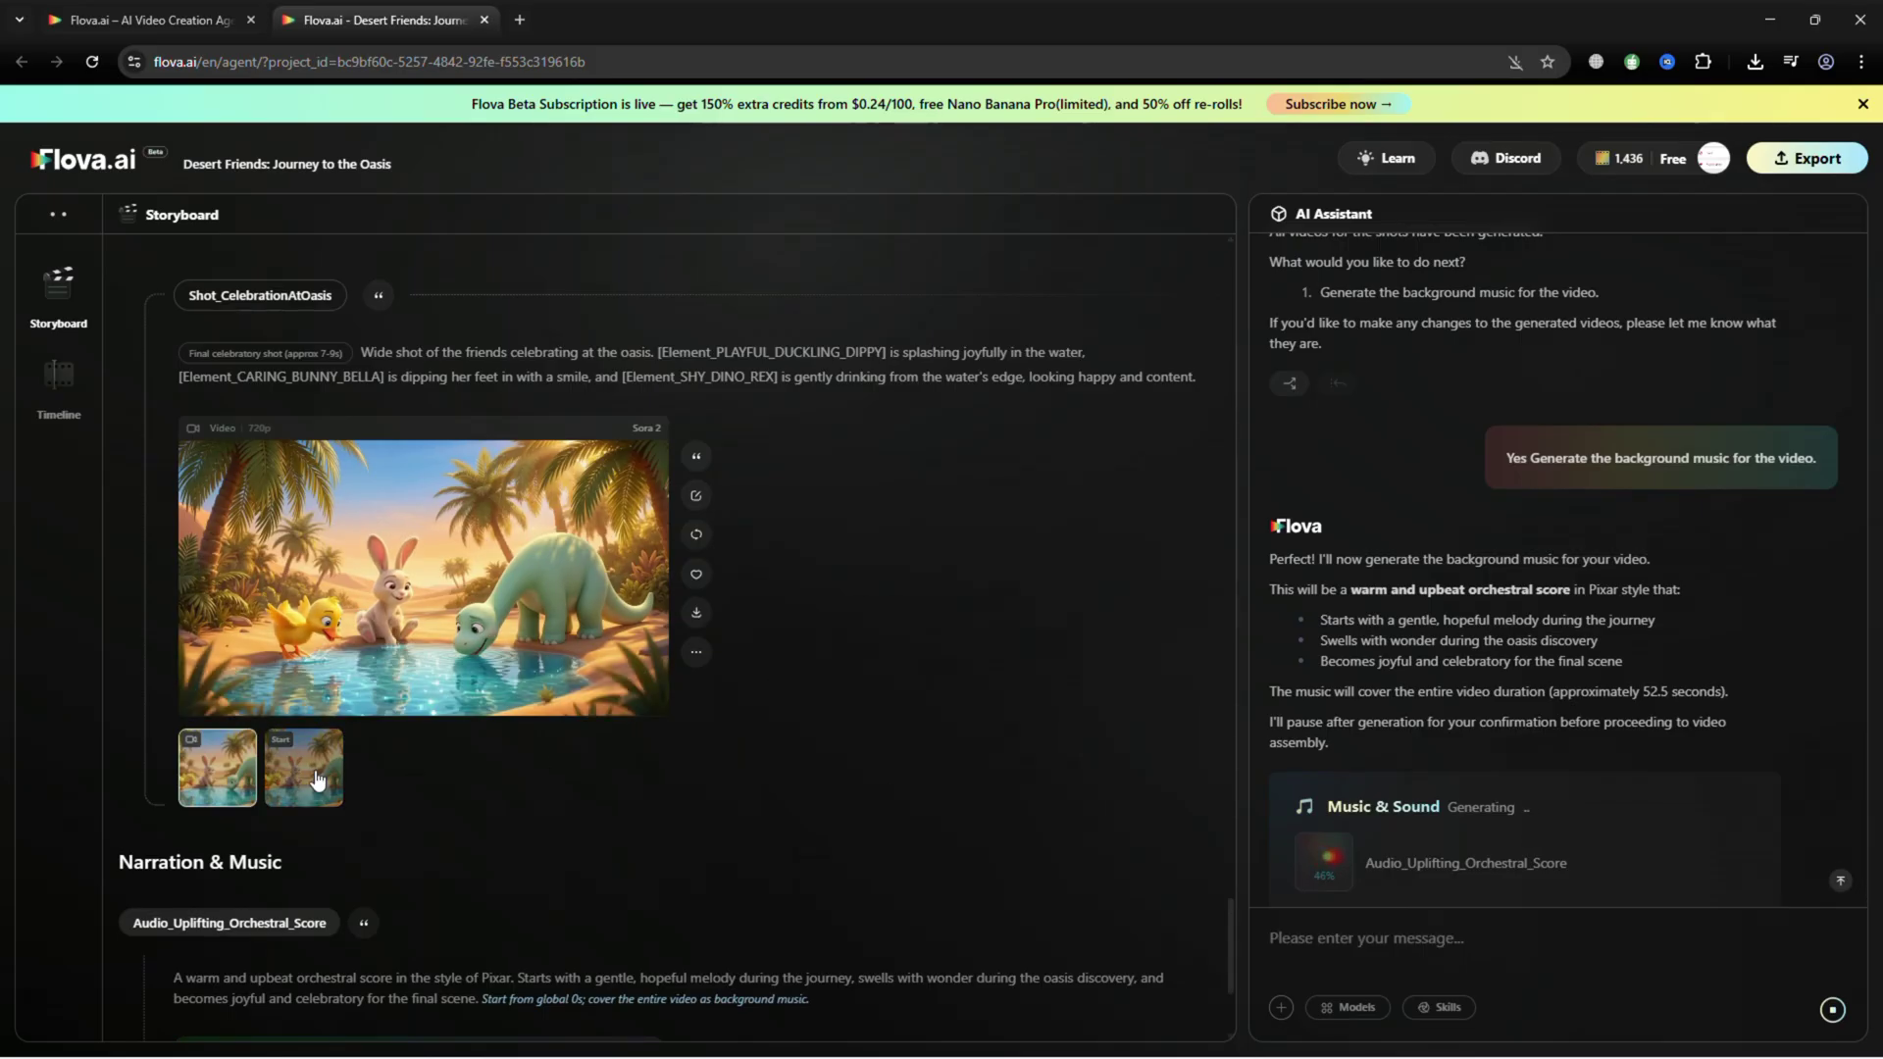
Reply 'Yes' plus the copied 'Assemble the video.' suggestion to build the timeline
scroll(827, 661, down, 3)
scroll(933, 665, up, 2)
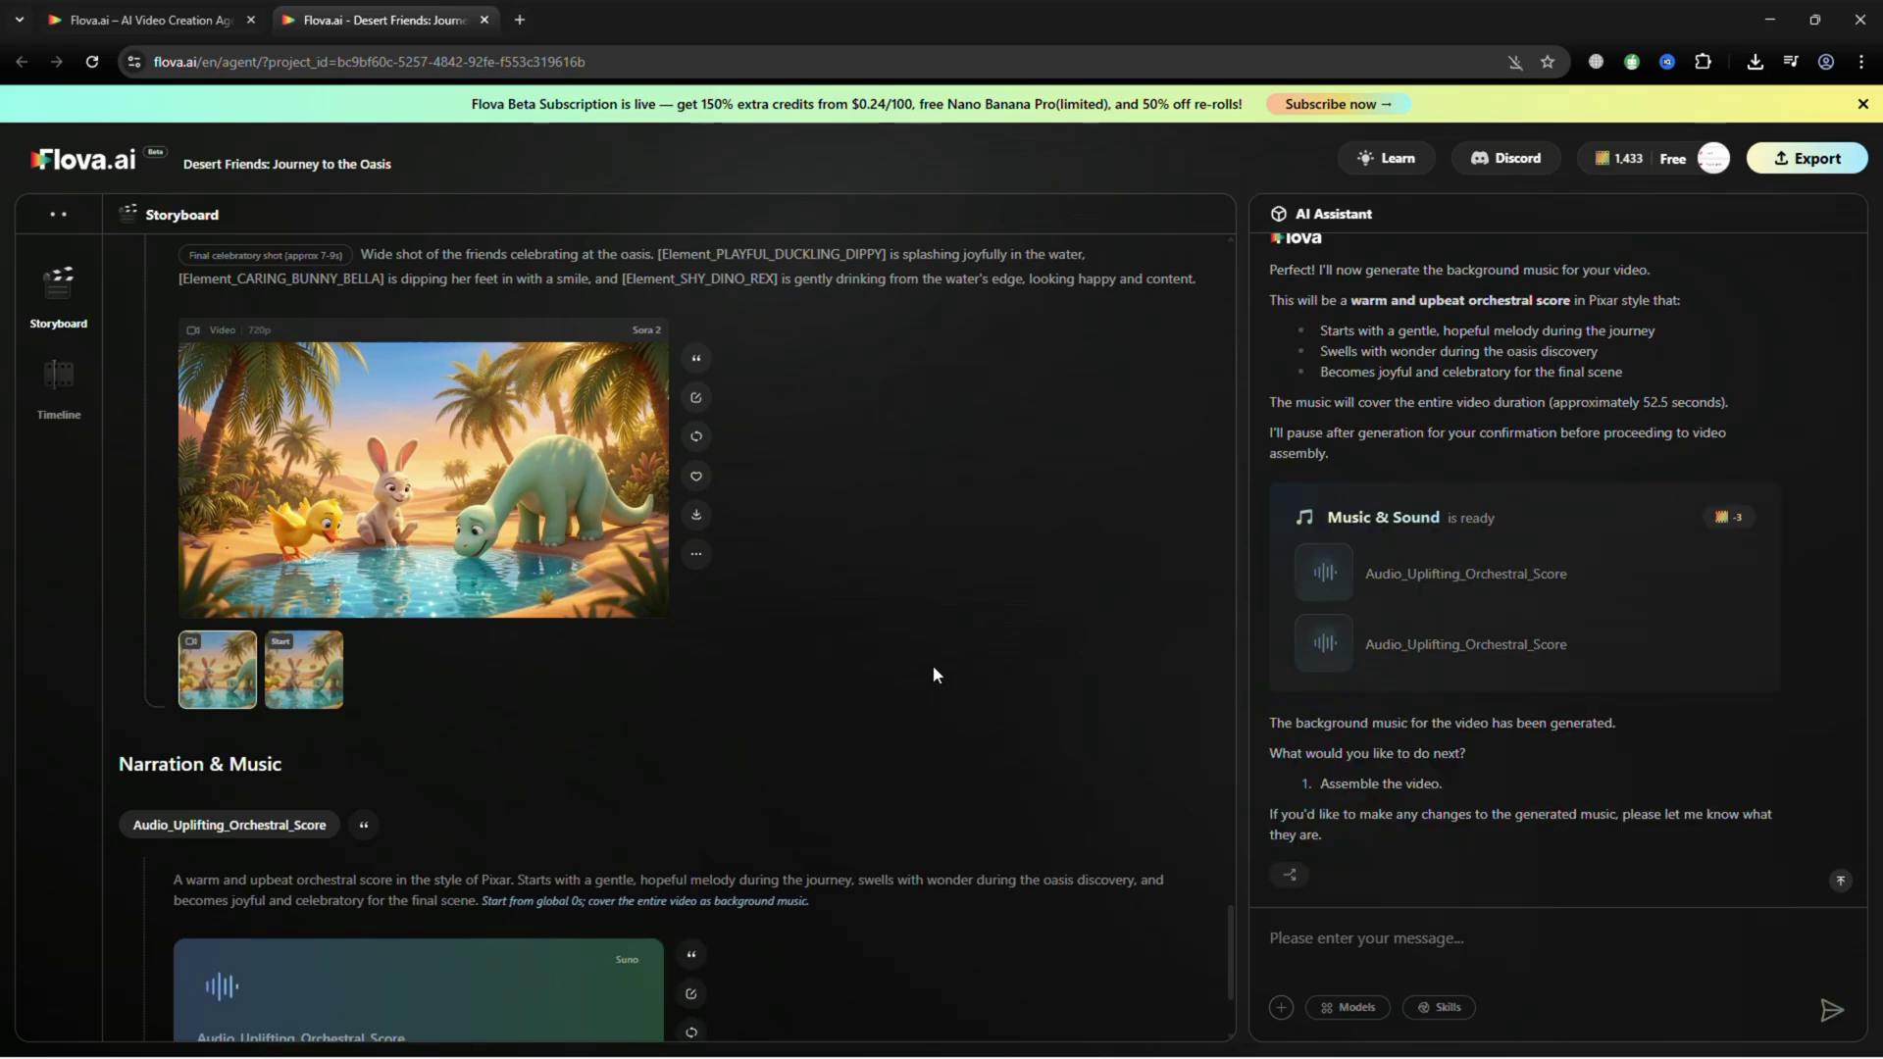
click(1436, 937)
text(Yes)
triple_click(1380, 783)
right_click(1412, 785)
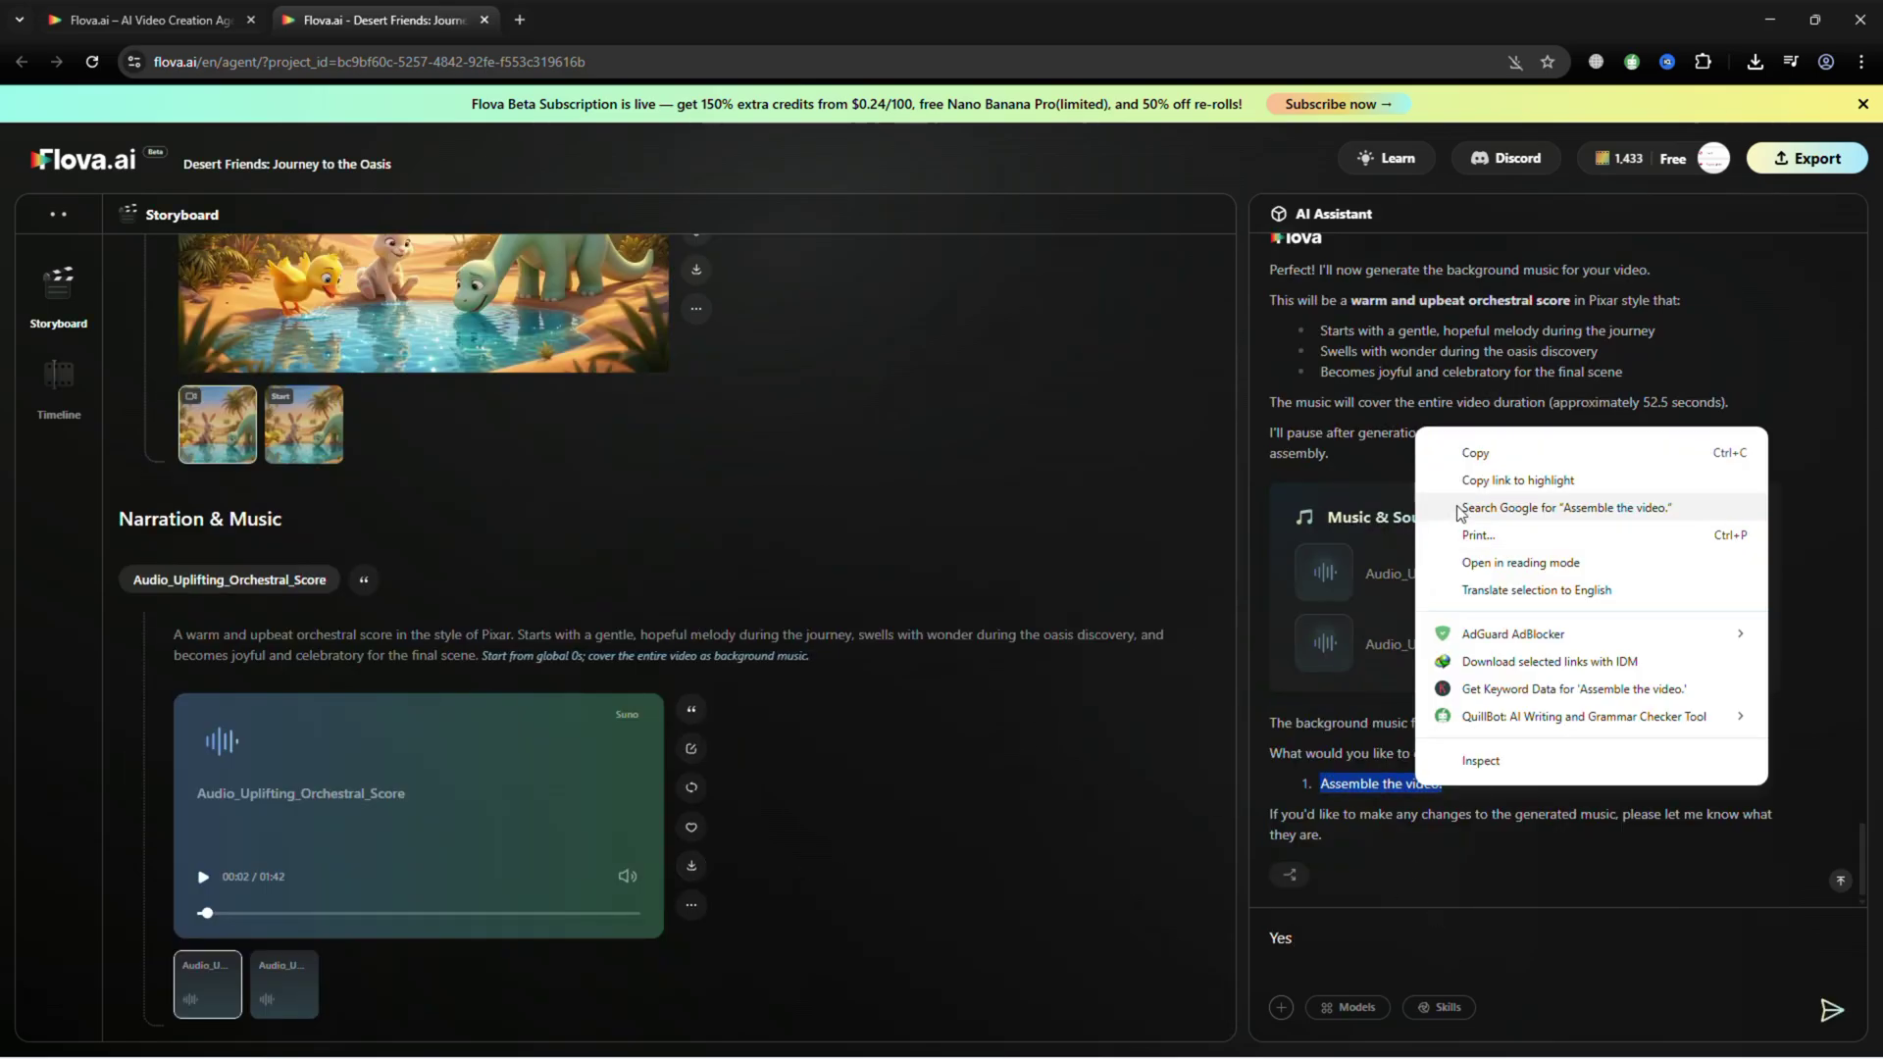
click(1451, 443)
click(1305, 939)
key(ctrl+v)
click(1830, 1010)
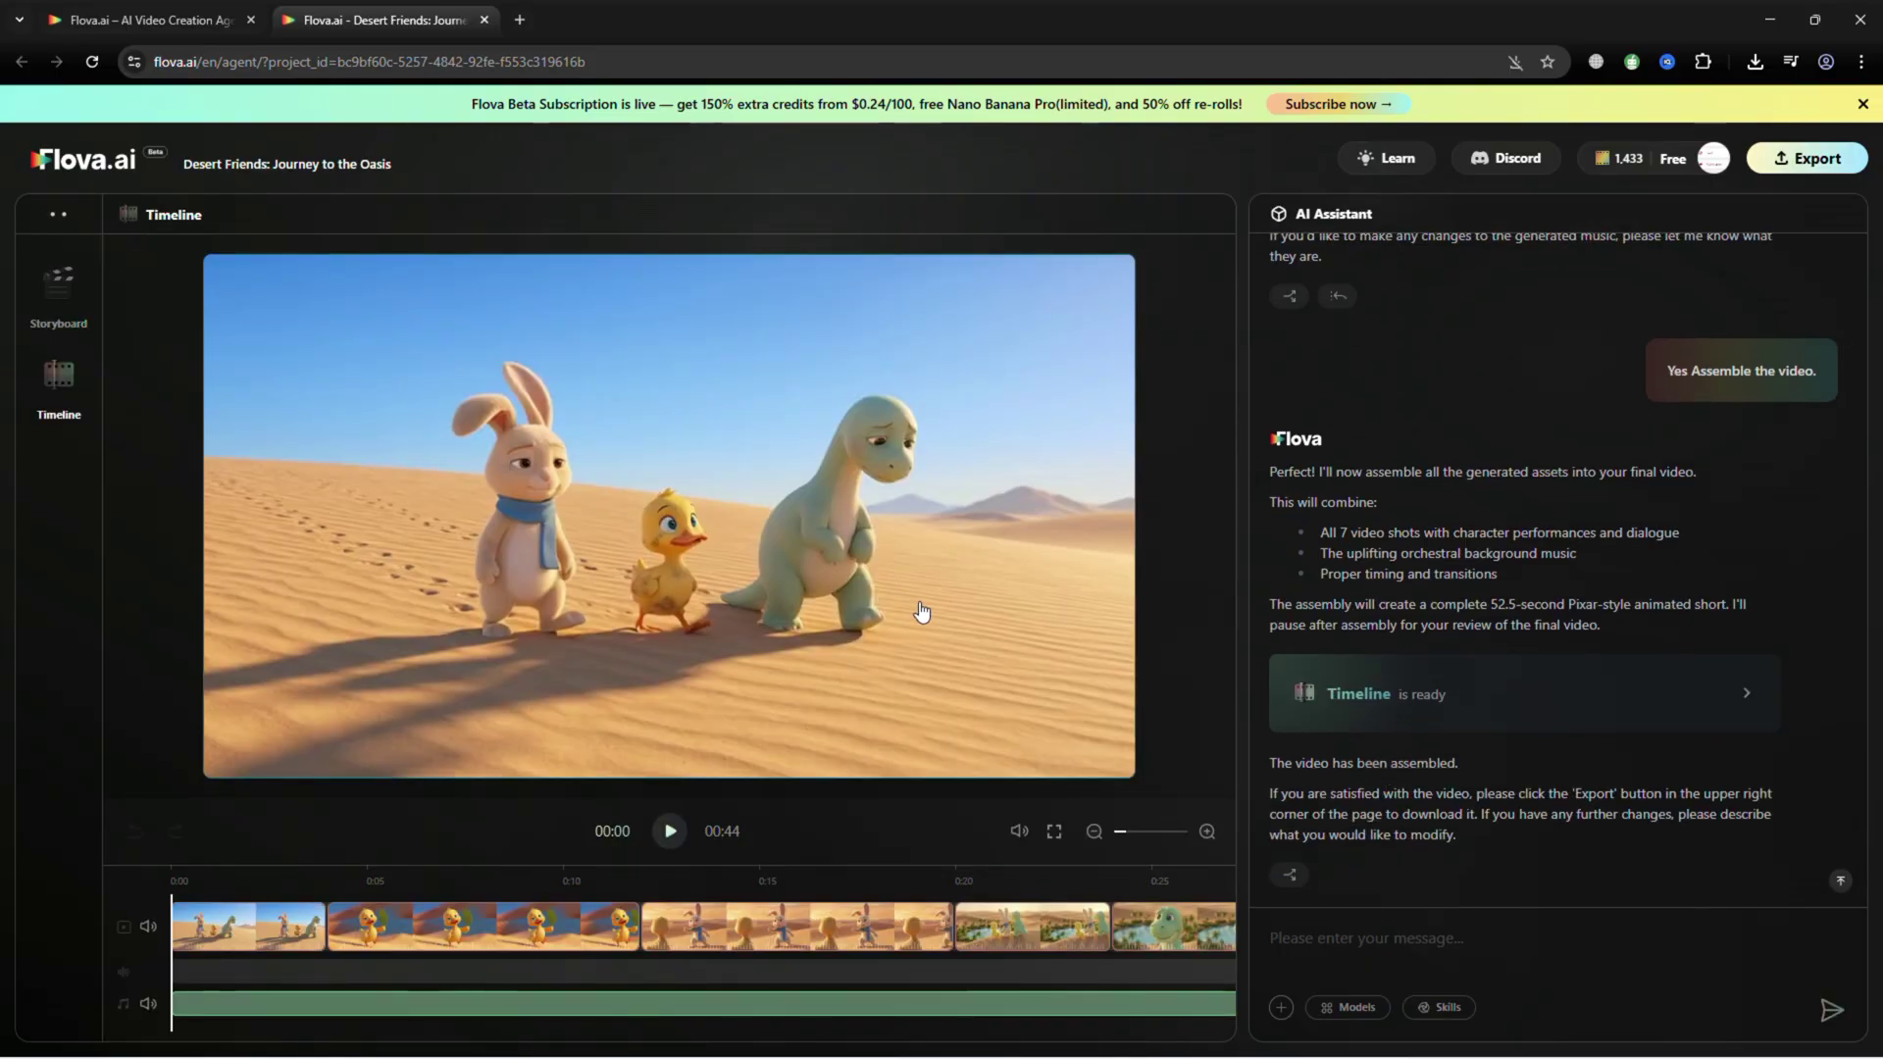
Inspect the music track and clips, play the preview, and zoom the timeline to fit all shots
click(546, 1005)
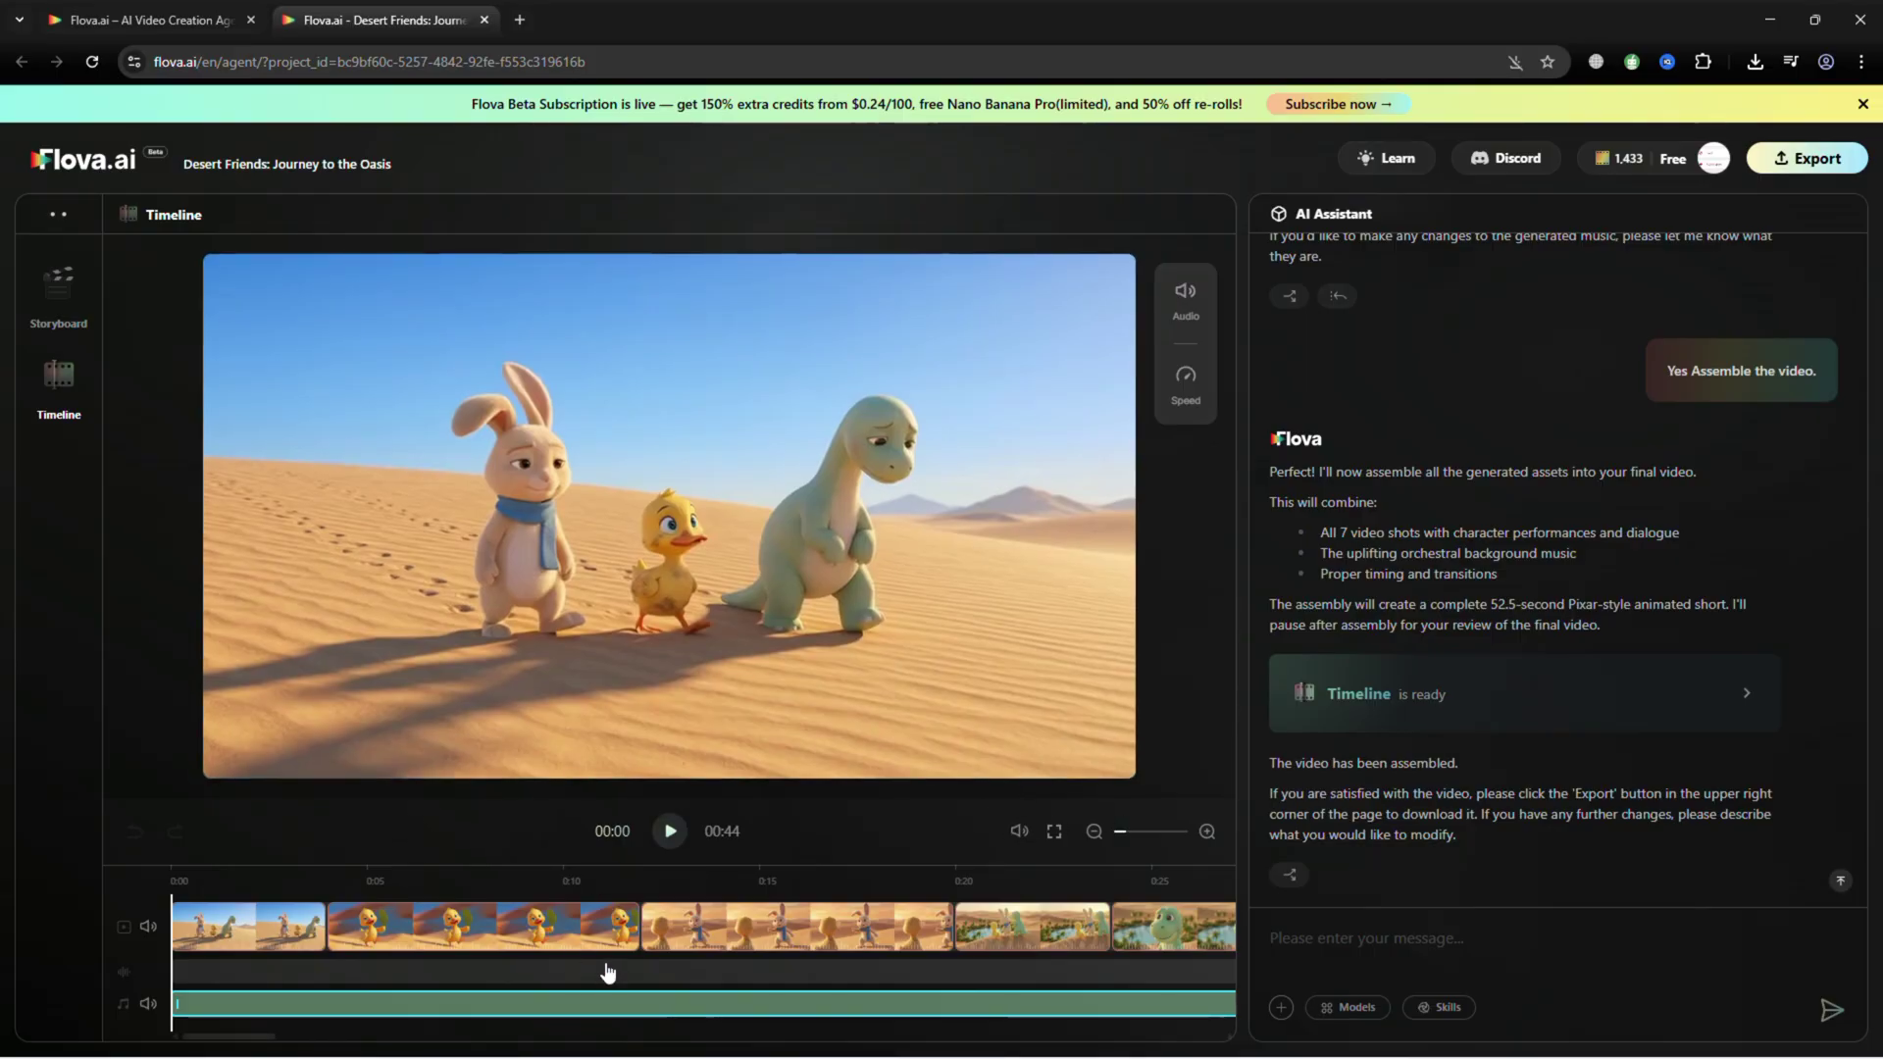
right_click(855, 925)
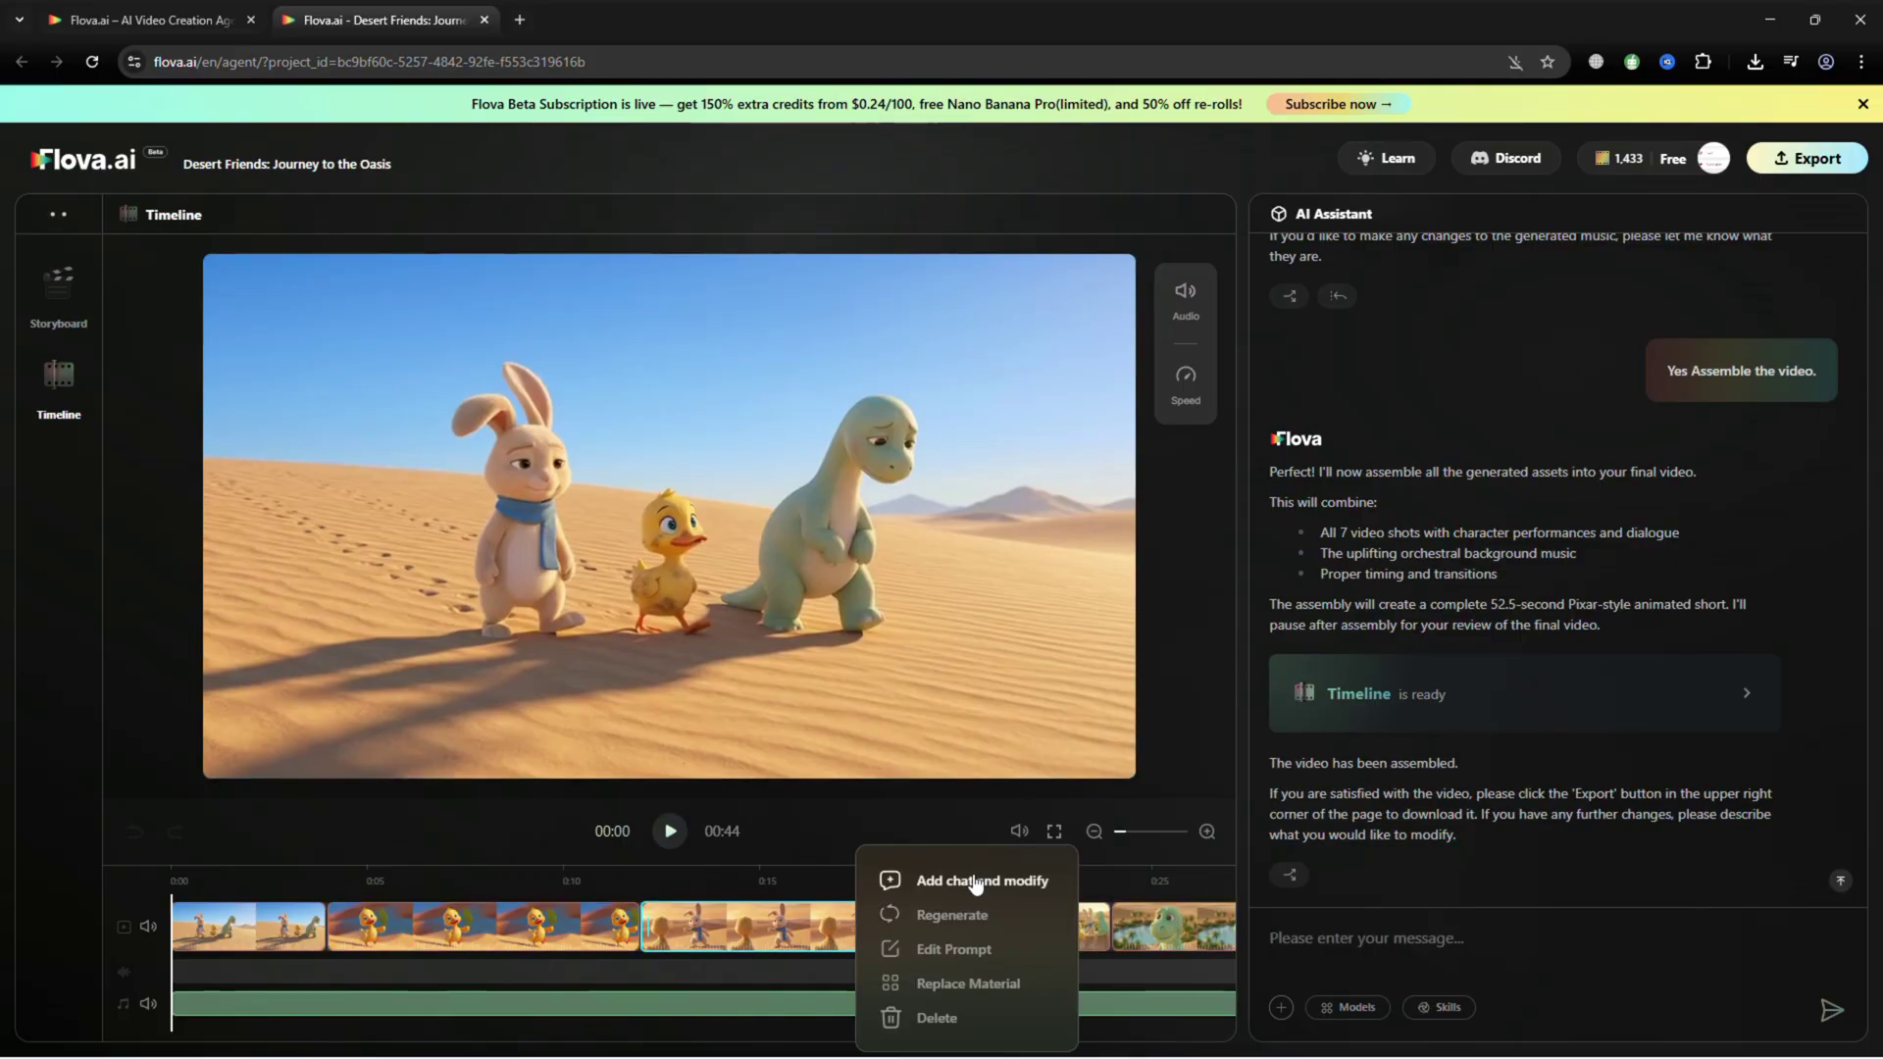
click(670, 831)
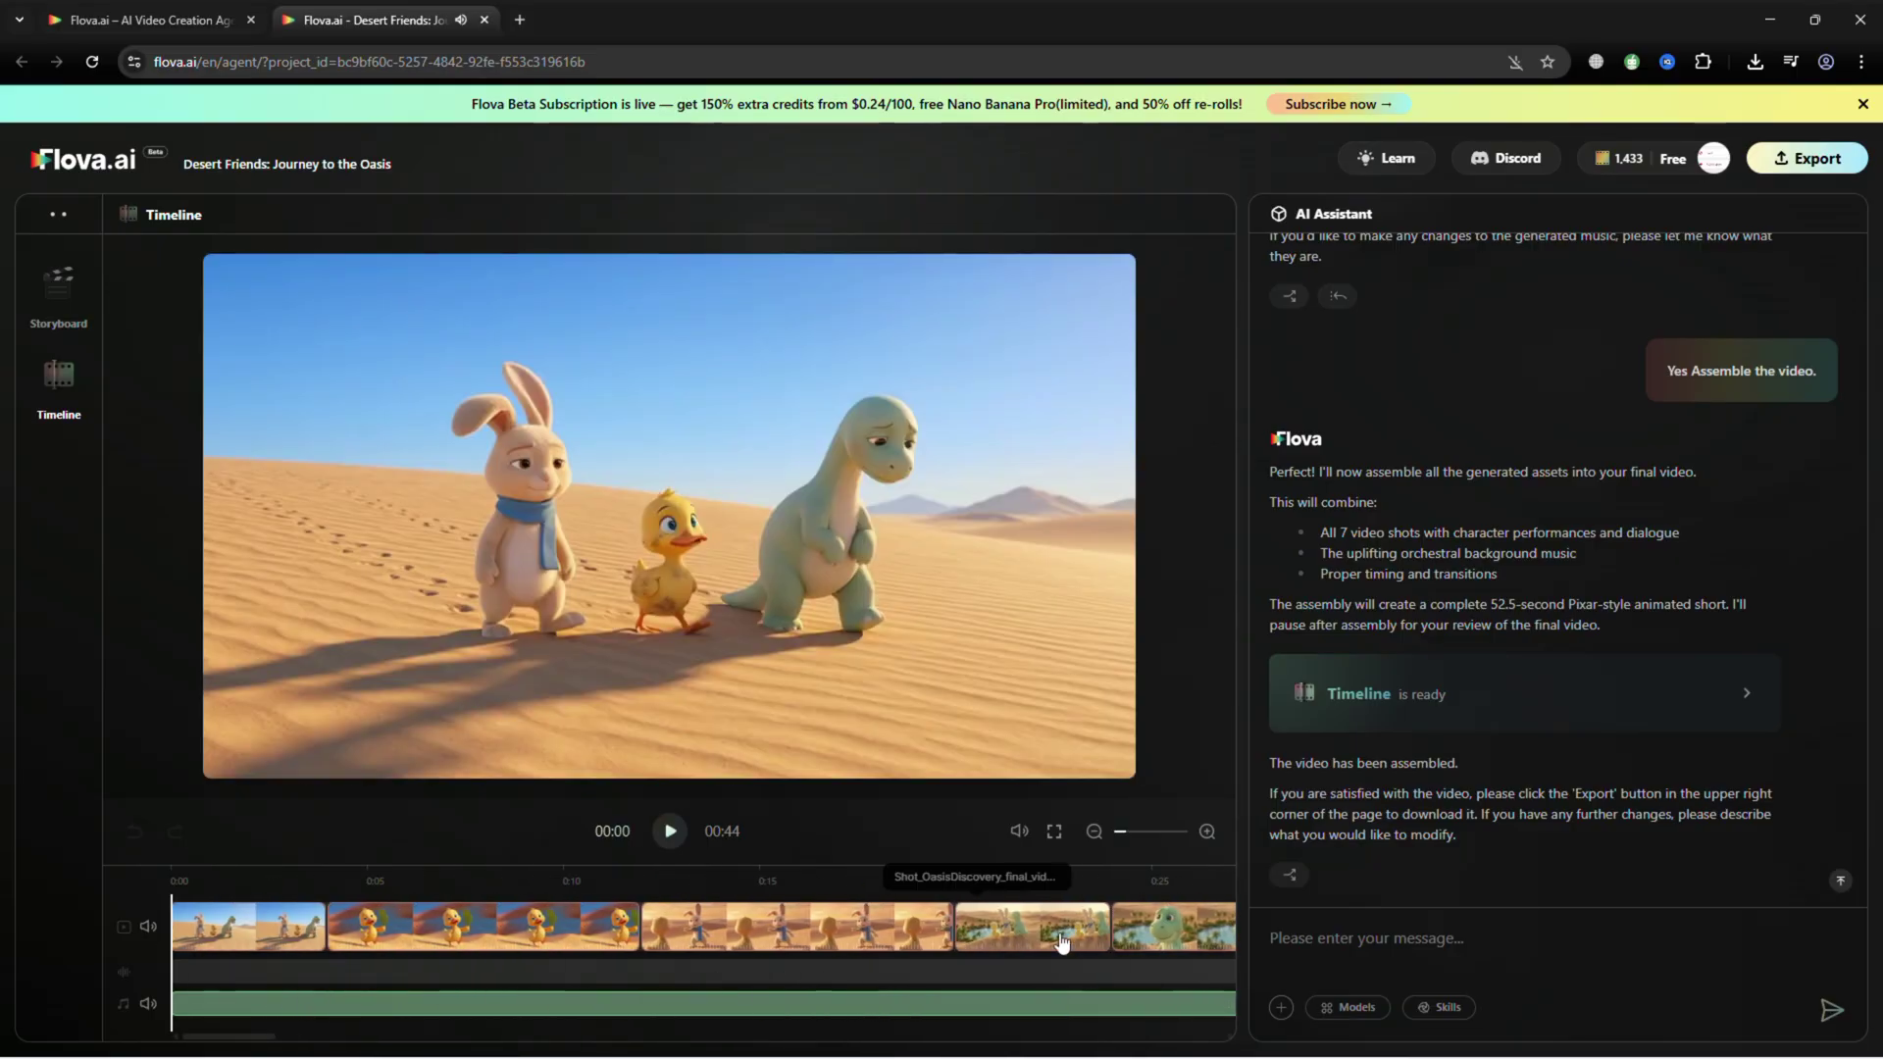
click(1094, 833)
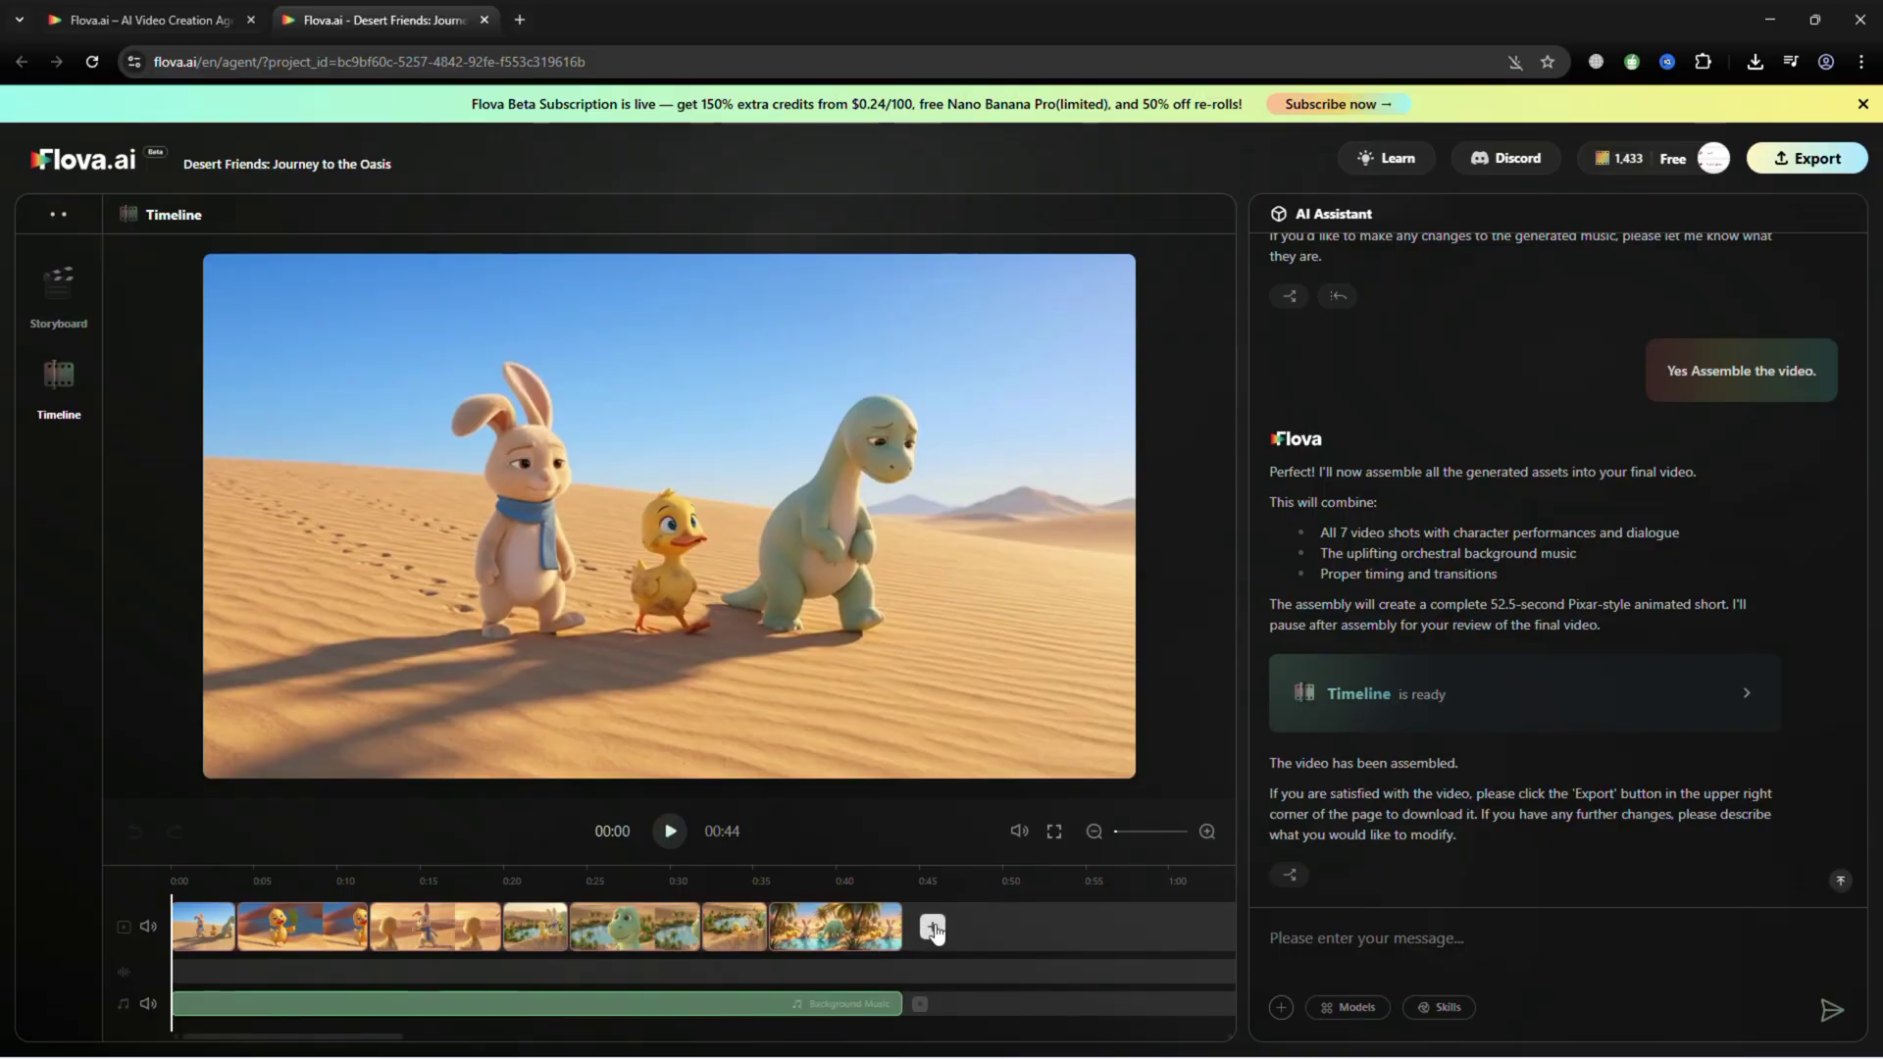
click(932, 927)
scroll(610, 661, down, 15)
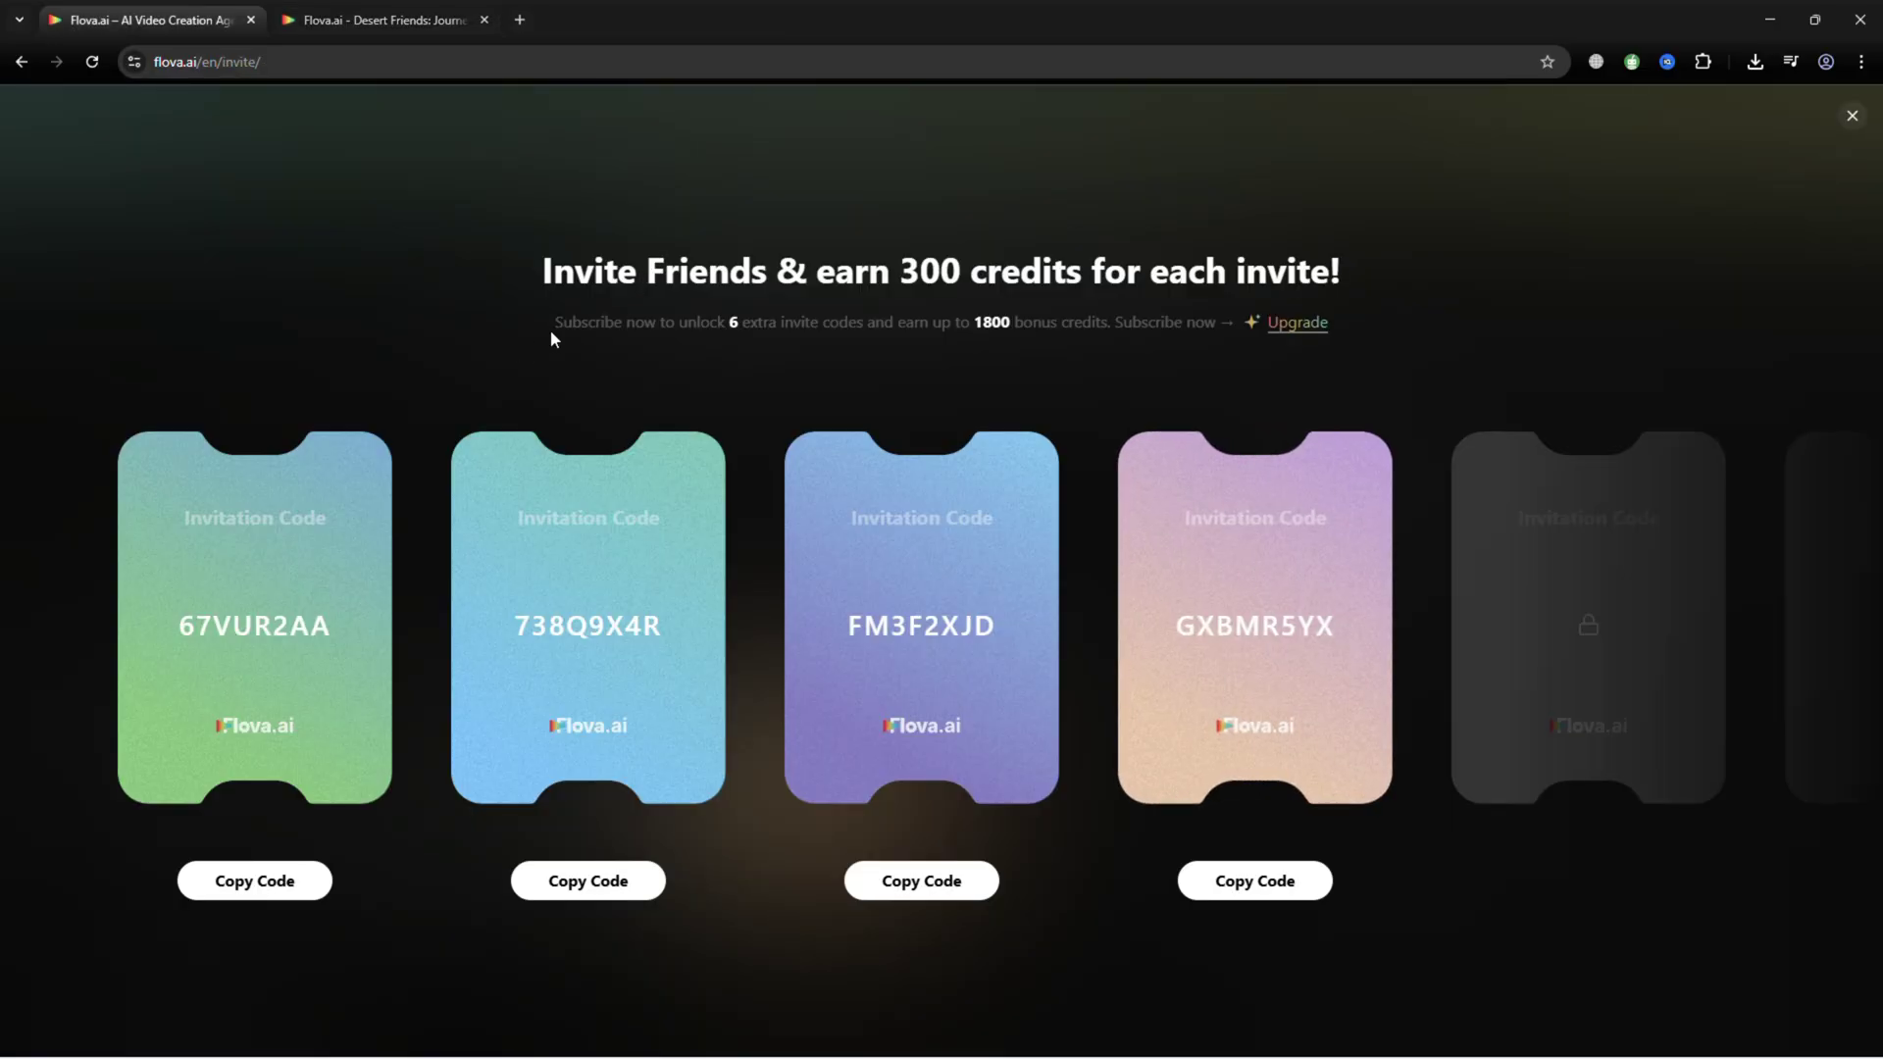
scroll(485, 431, down, 10)
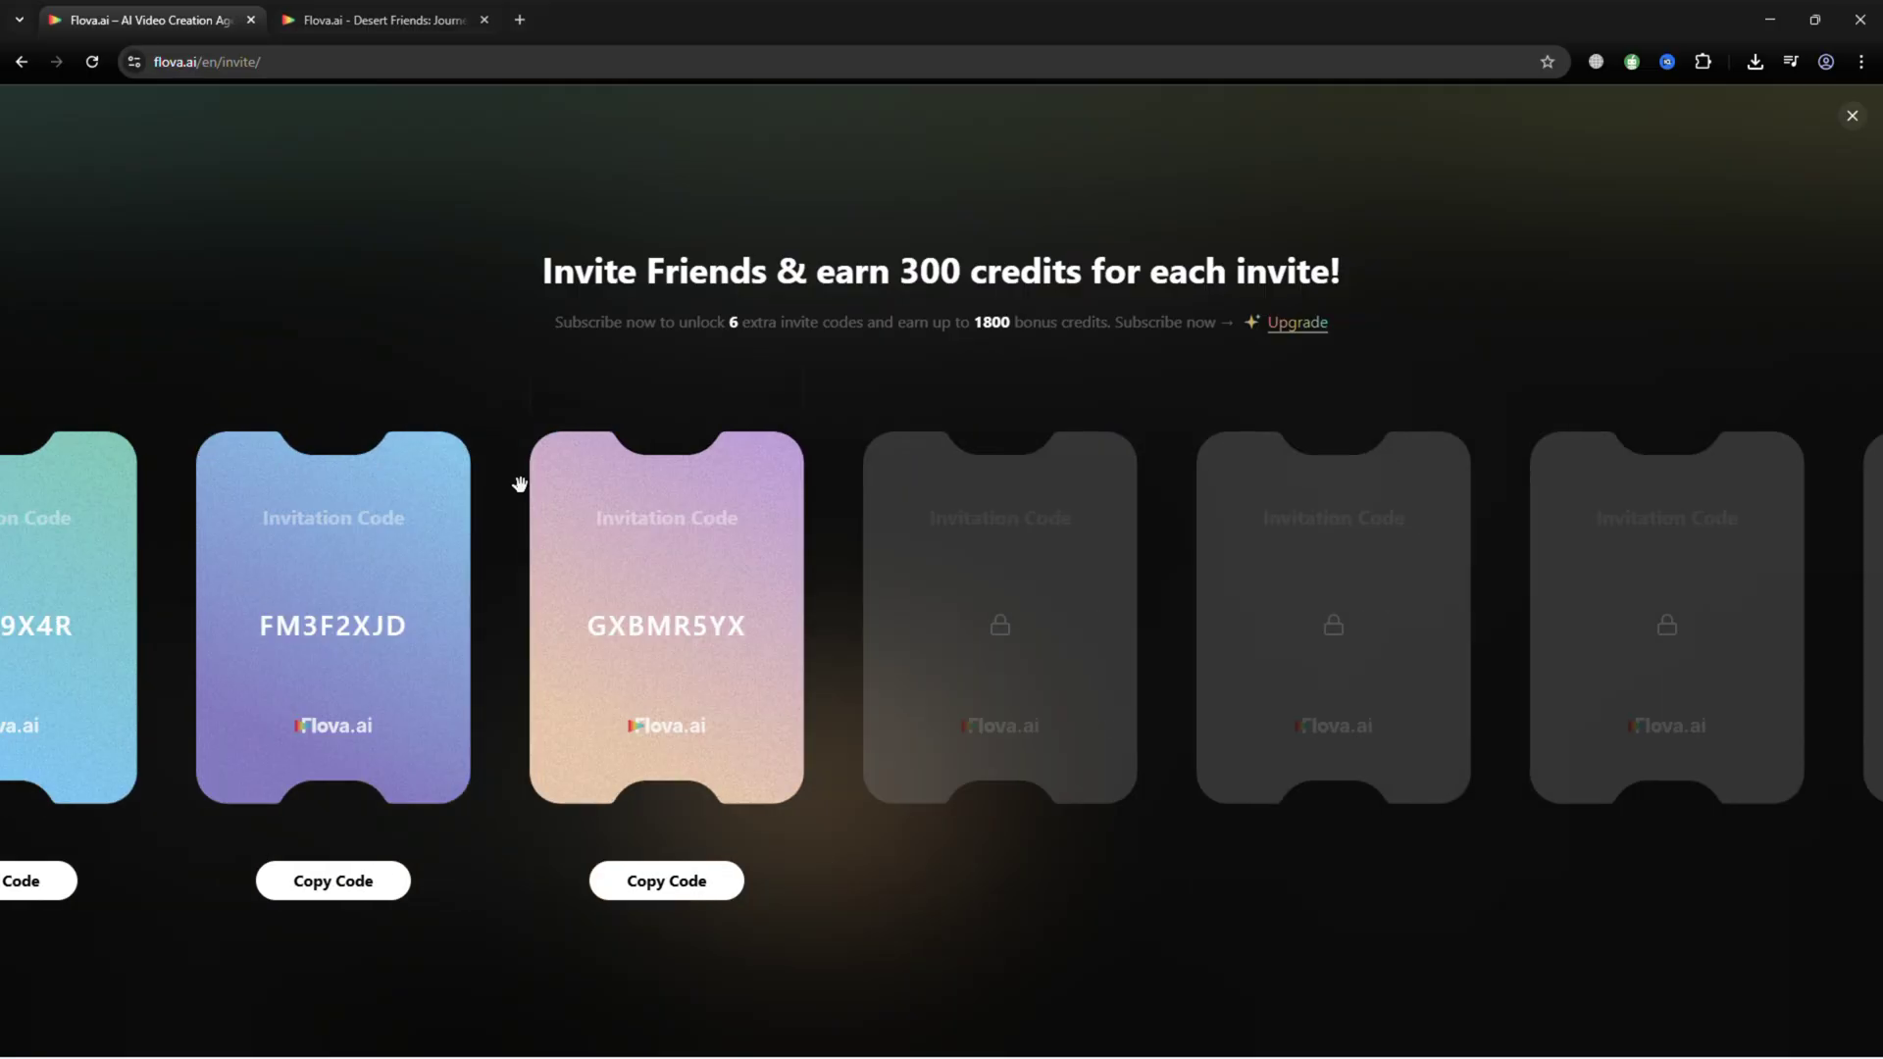
scroll(628, 547, down, 5)
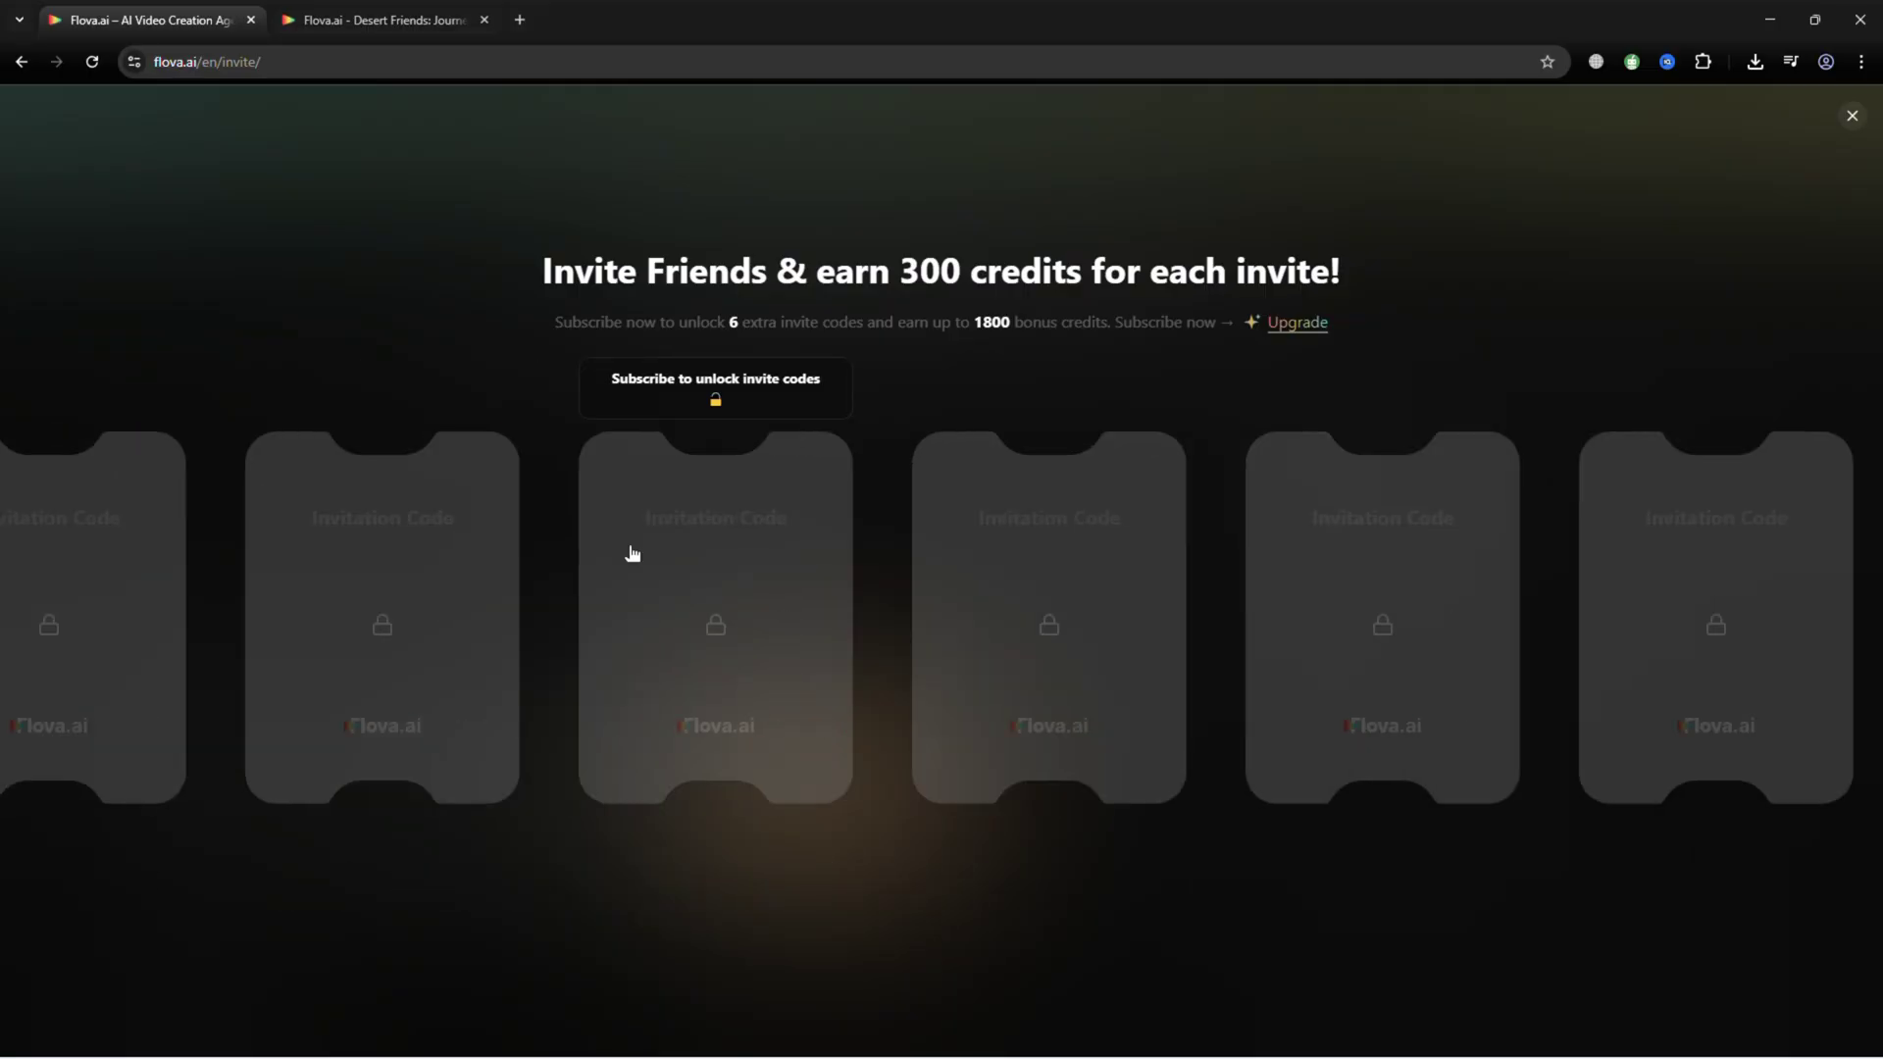
scroll(632, 556, up, 5)
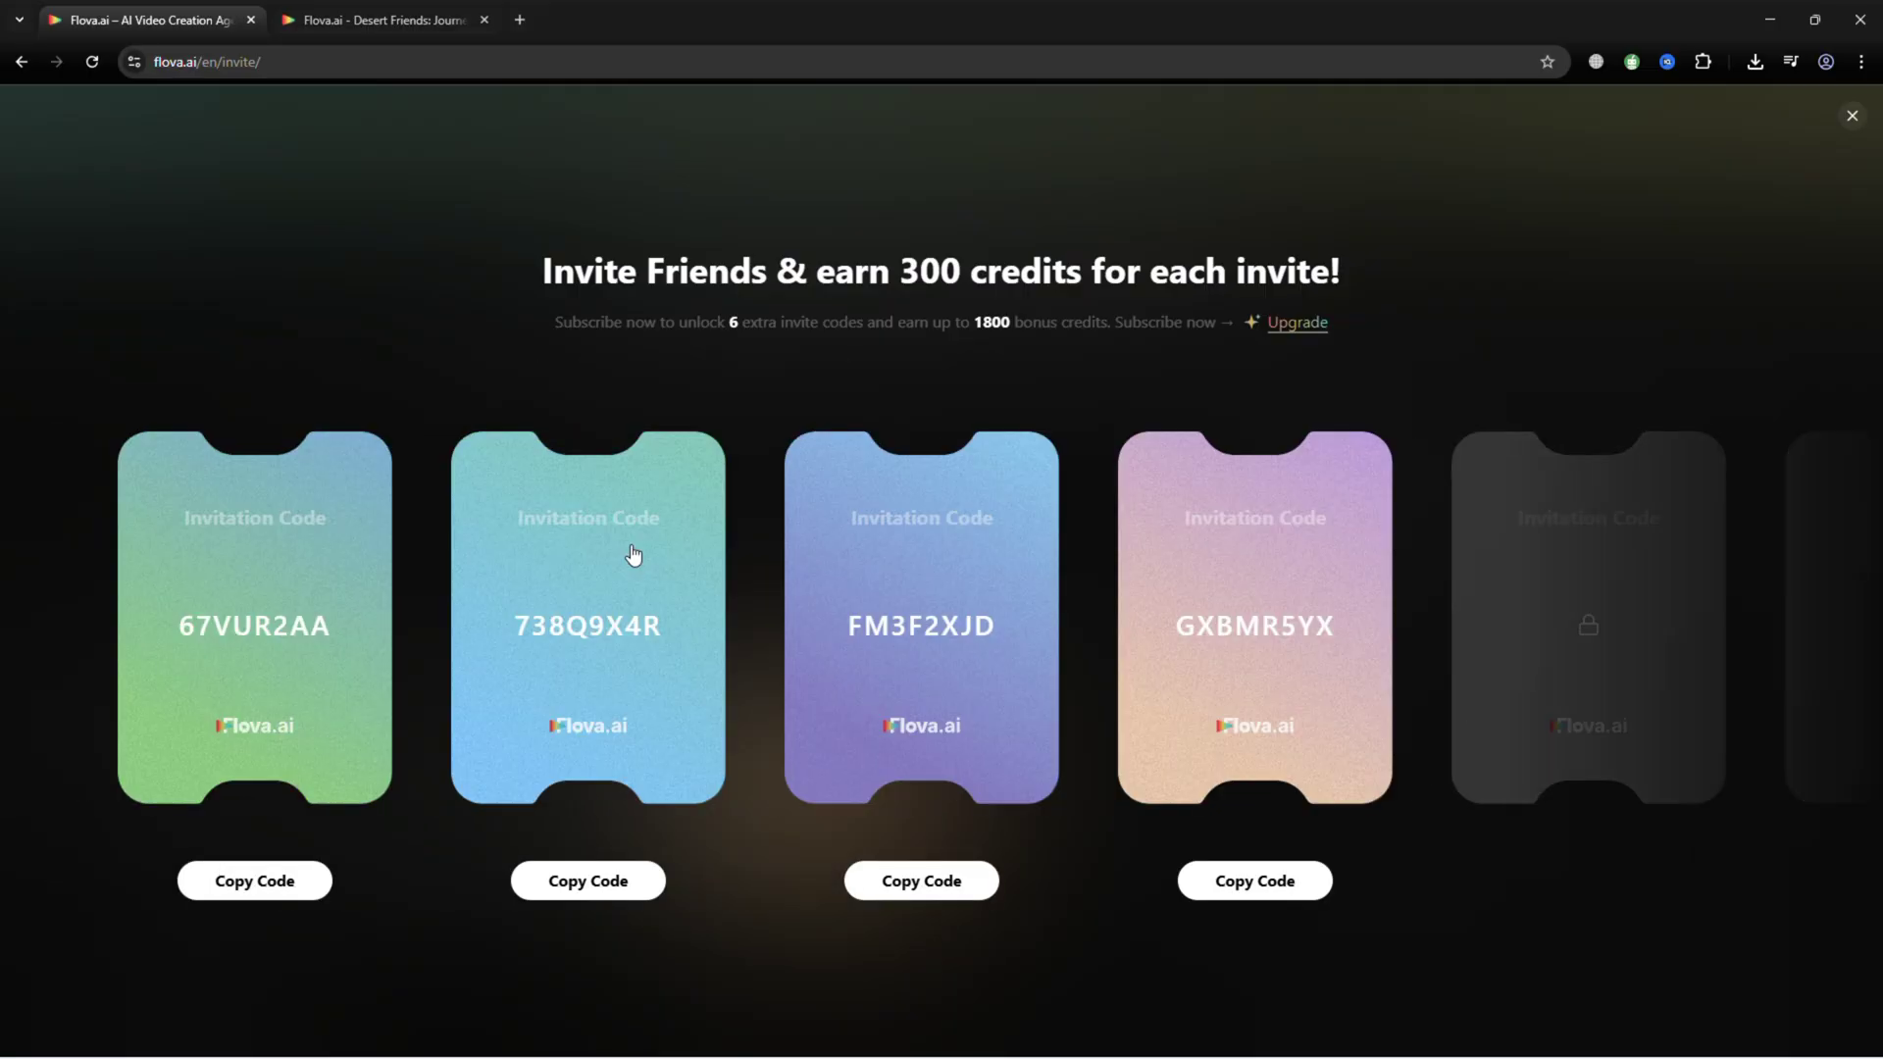